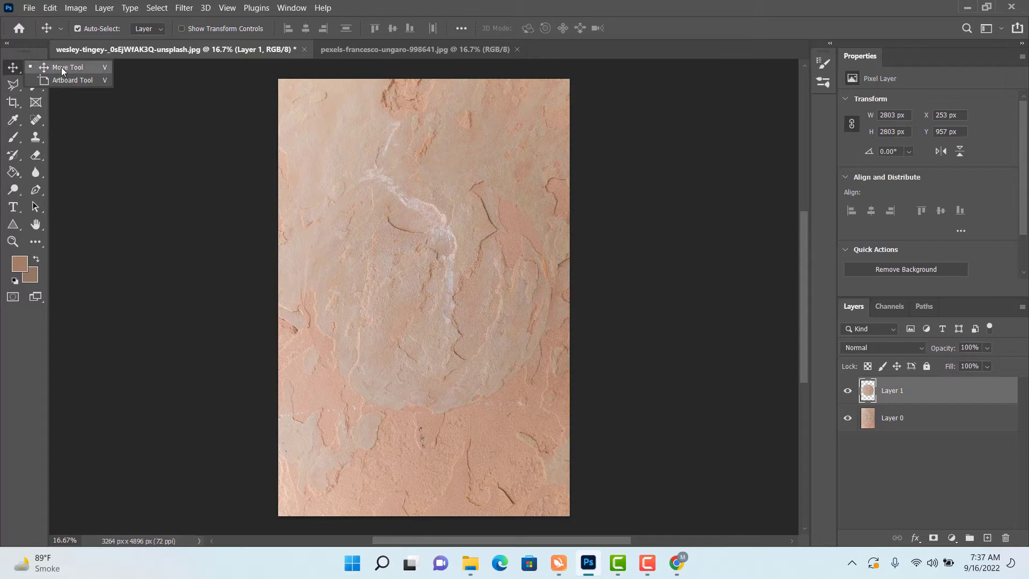
Convert the round rock-texture layer, Layer 1, to a smart object.
left_click(68, 67)
right_click(922, 396)
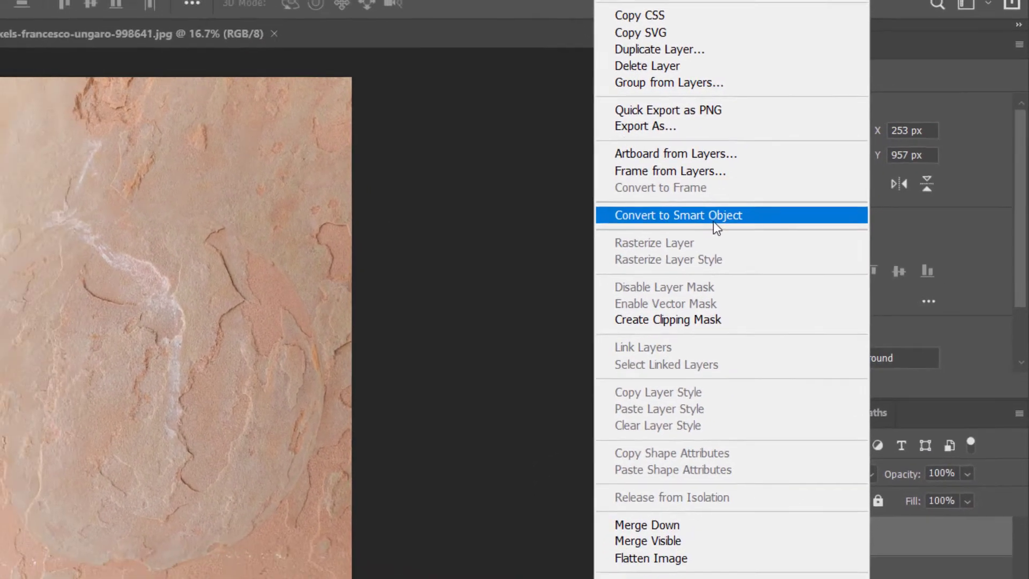
left_click(684, 232)
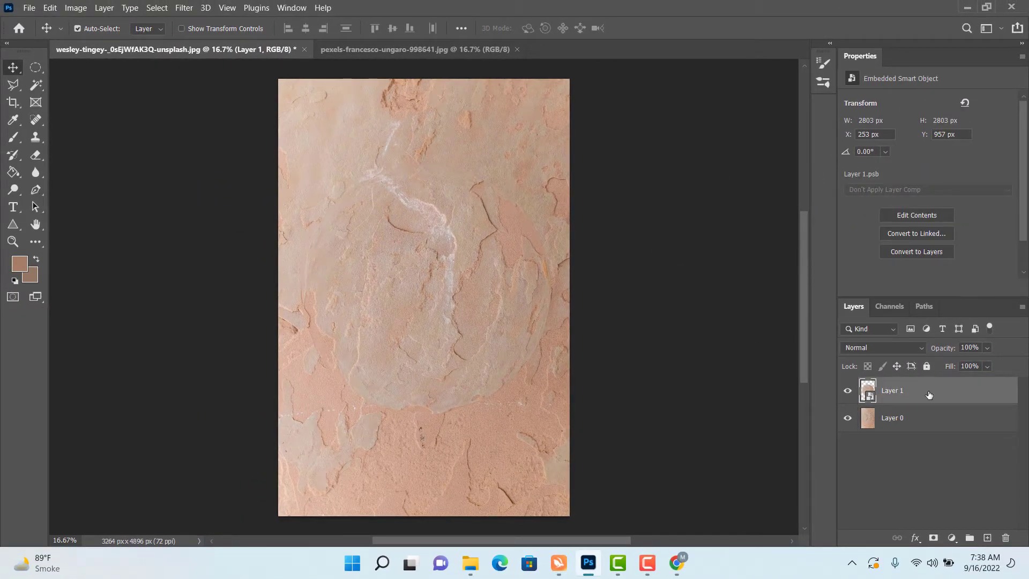
Move the rock circle into the pexels-francesco-ungaro-998641.jpg starfield document and centre it vertically on the canvas.
left_click_drag(928, 395, 459, 310)
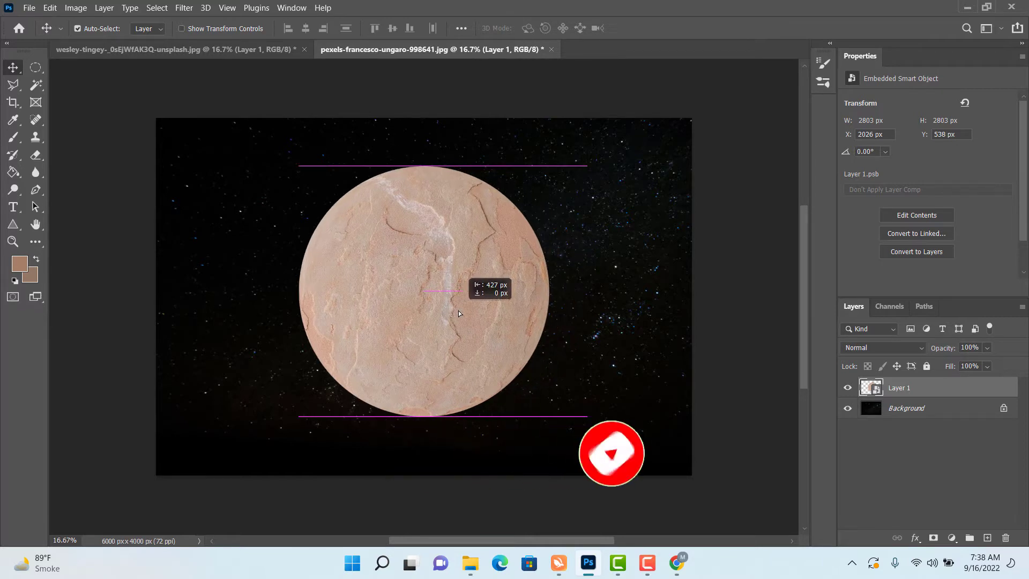
key("ctrl+a")
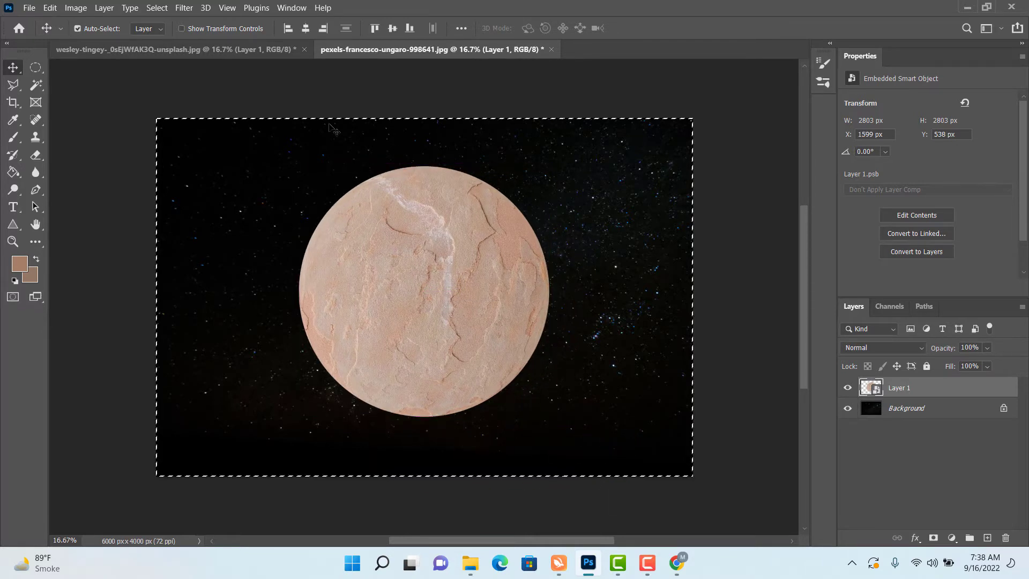
left_click(389, 30)
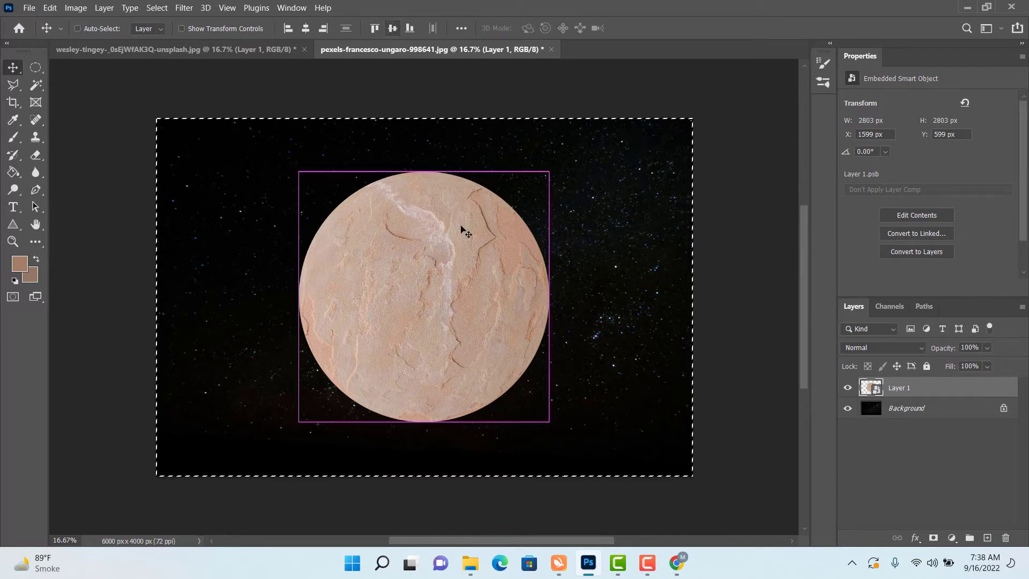
key("ctrl+d")
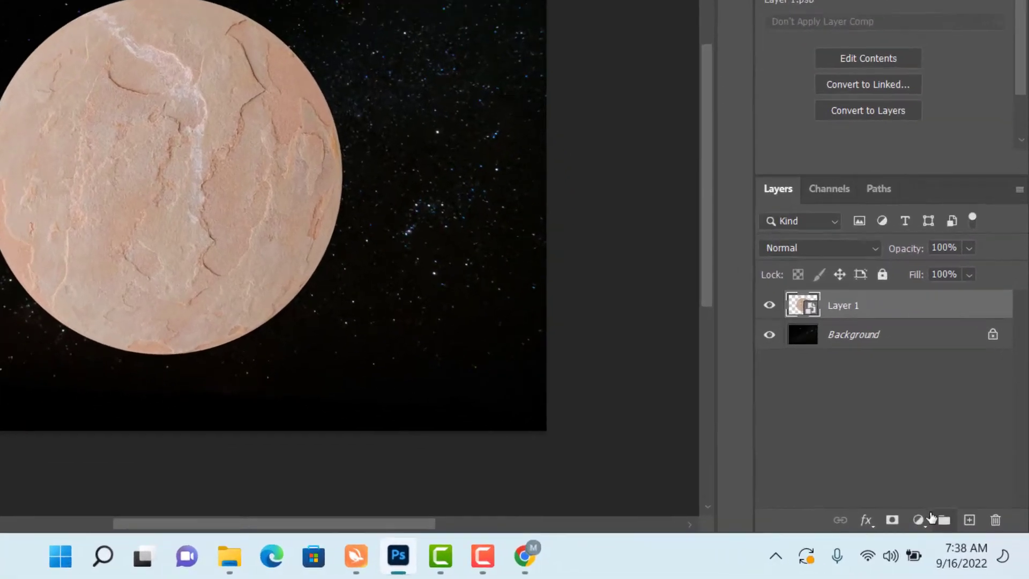
Add a Levels adjustment clipped to the planet layer and lower its white output level to 118.
left_click(952, 537)
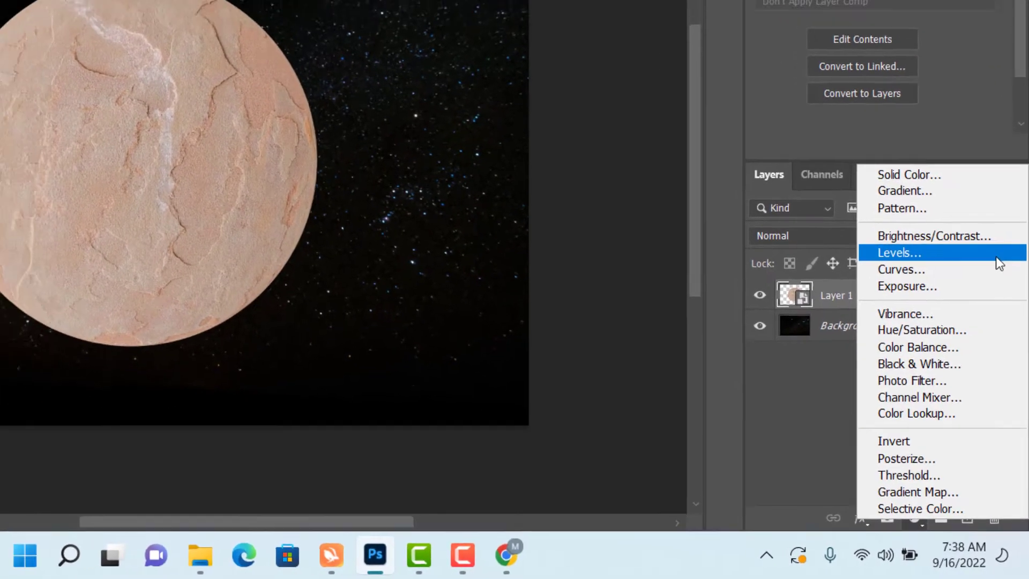
left_click(933, 231)
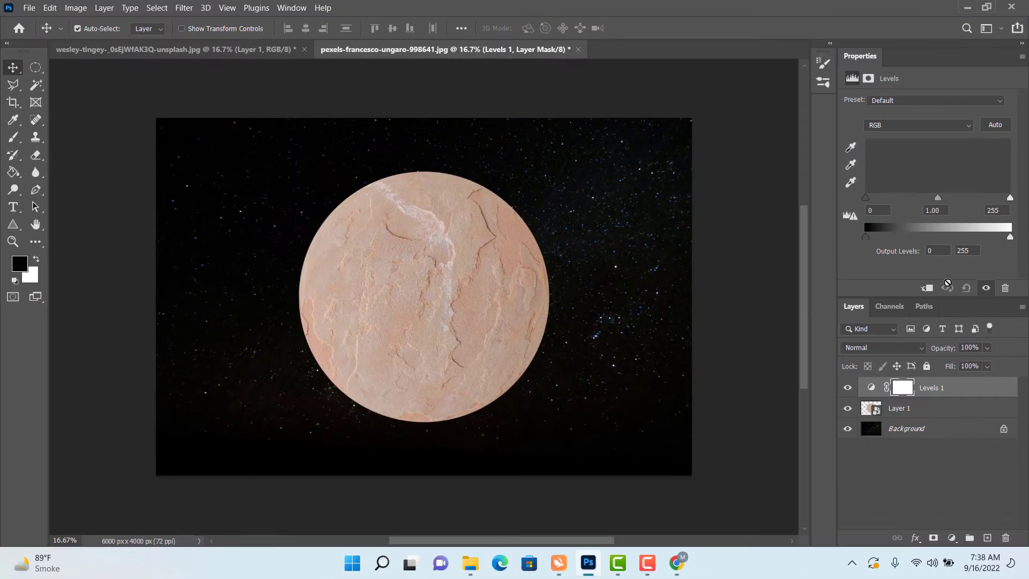
left_click(927, 288)
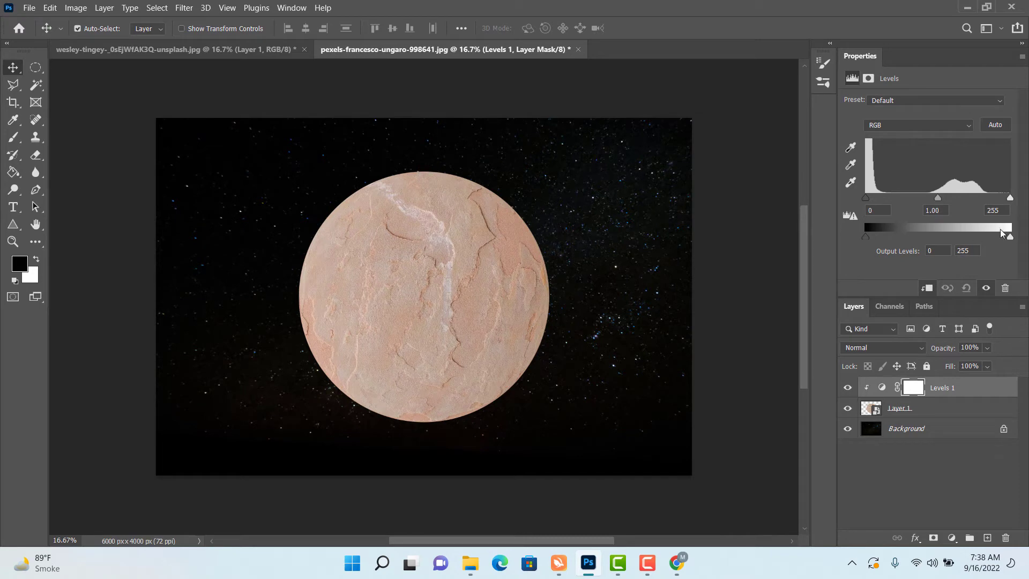
left_click_drag(1012, 238, 934, 241)
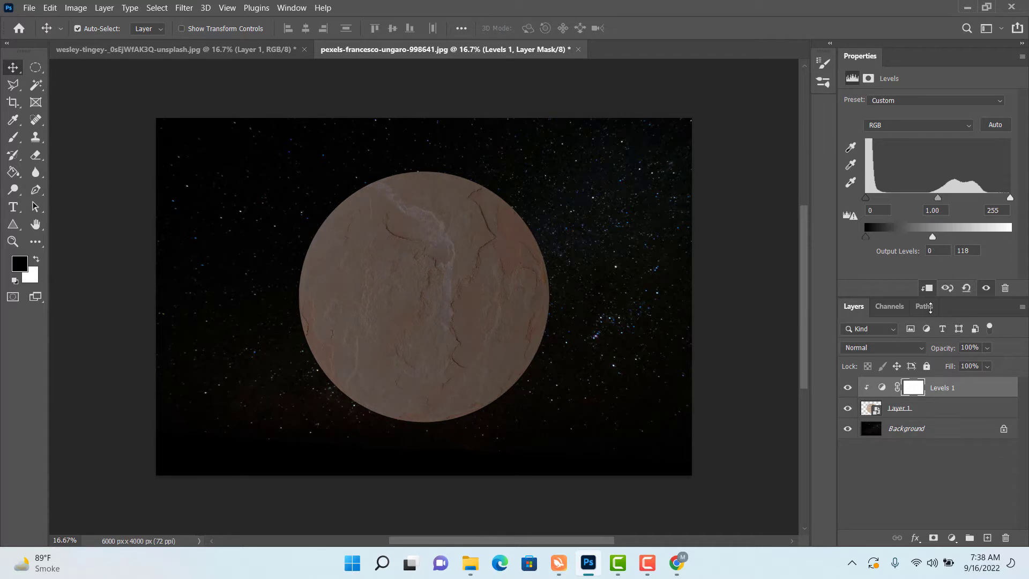
Target the Levels mask and set up the Brush with 1457 px size, 0% hardness, 80% opacity and 20% flow.
left_click(914, 388)
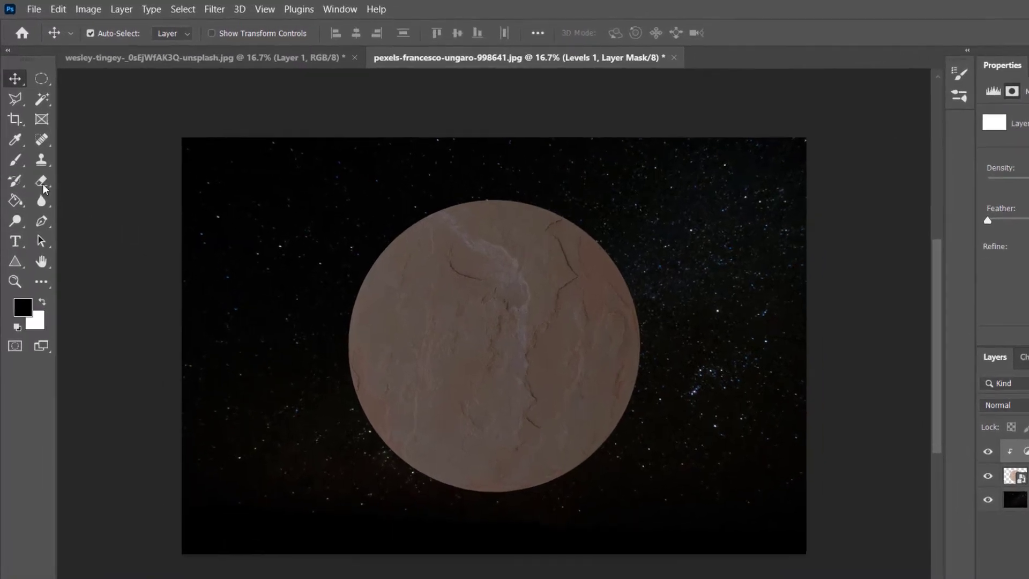
right_click(13, 138)
left_click(91, 189)
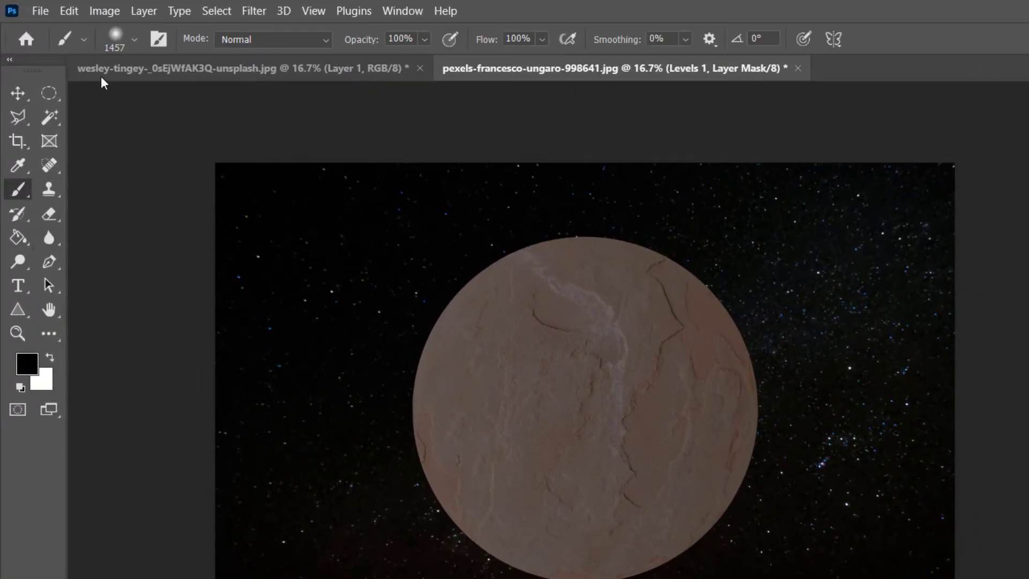
left_click(126, 40)
left_click(214, 75)
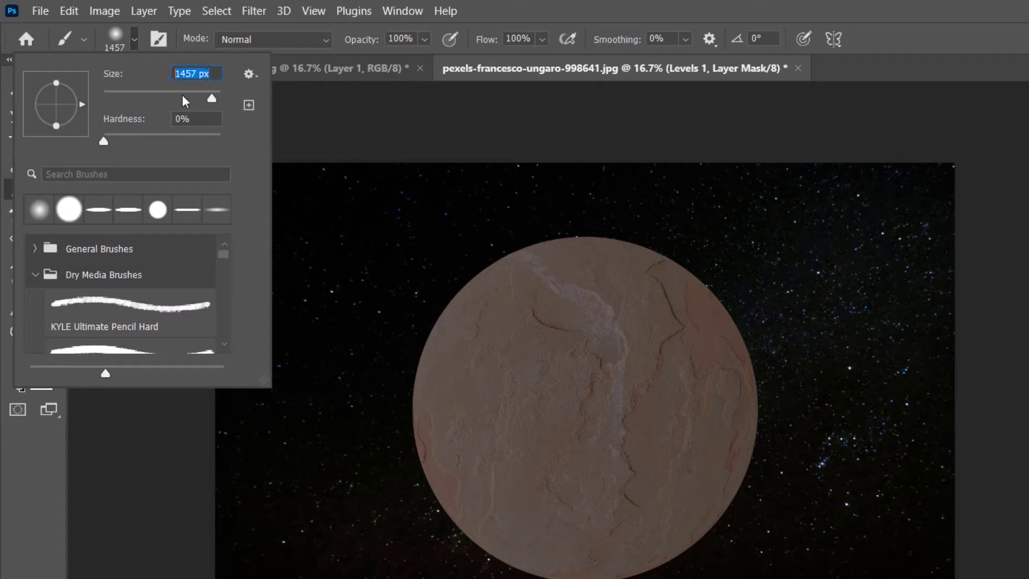
left_click(201, 122)
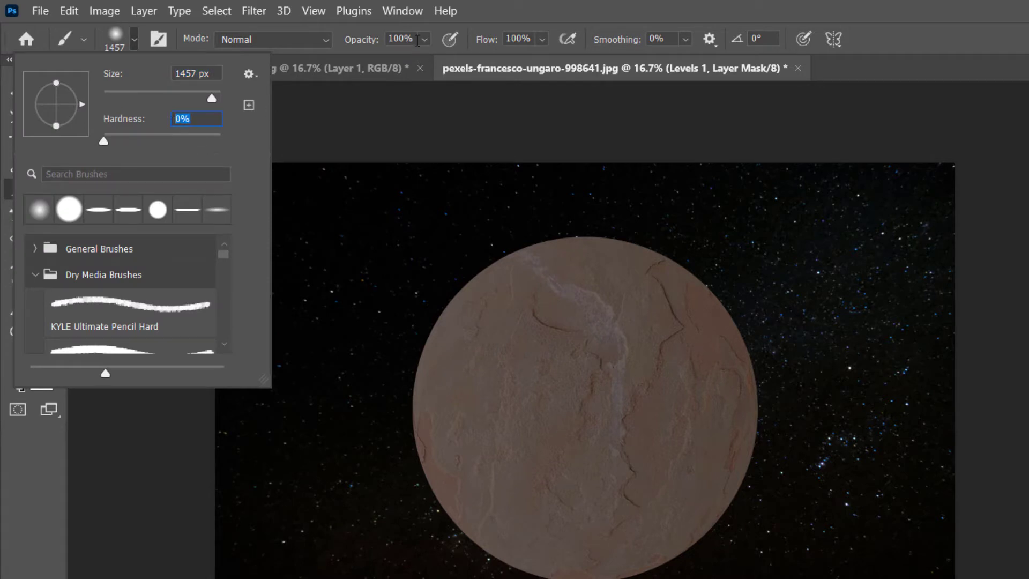
left_click(418, 41)
type("8")
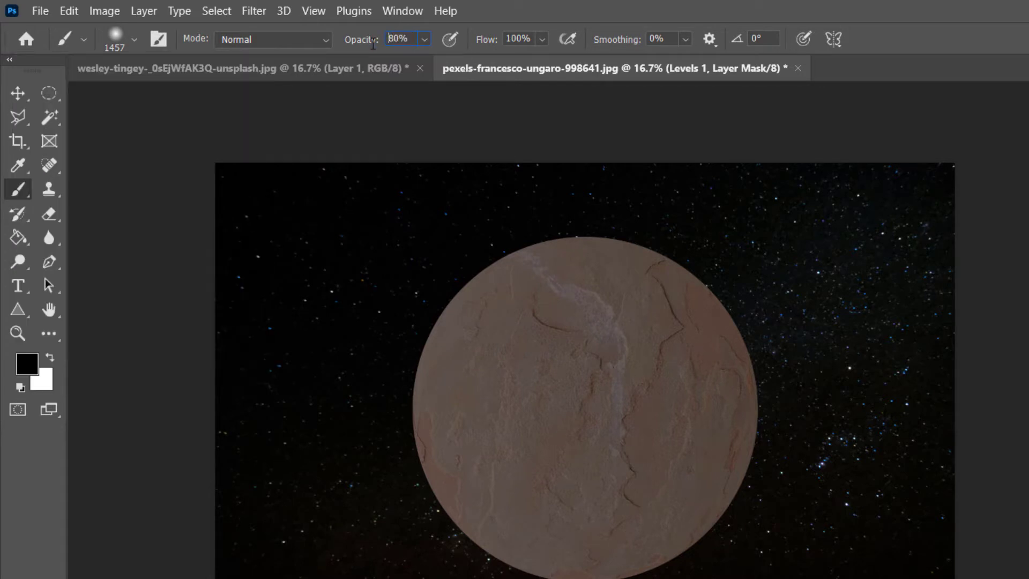
key("Return")
left_click(534, 41)
type("2")
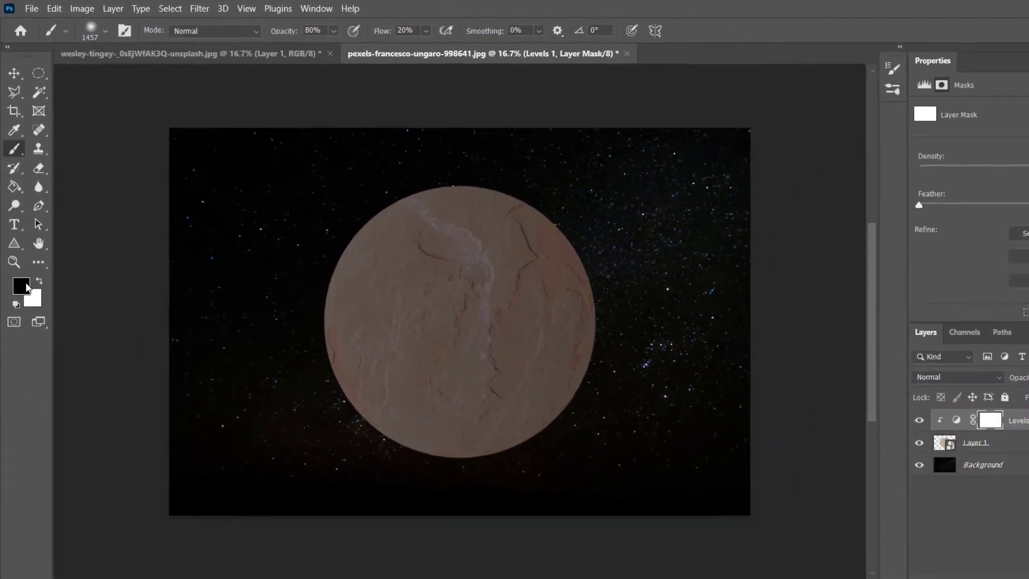
Paint the Levels mask with black along the planet's upper and left edges to bring back the light there.
left_click(27, 363)
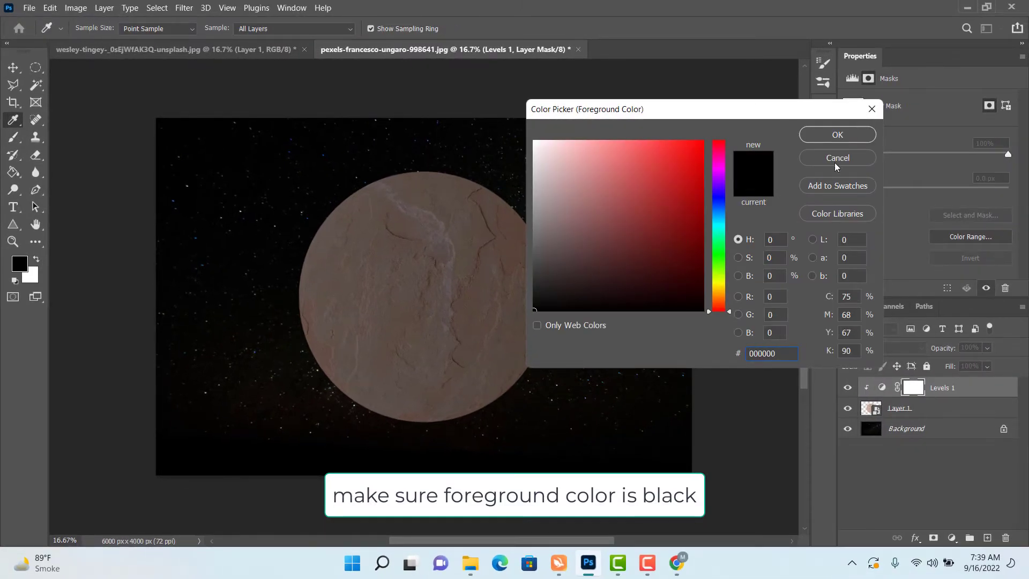
left_click(834, 137)
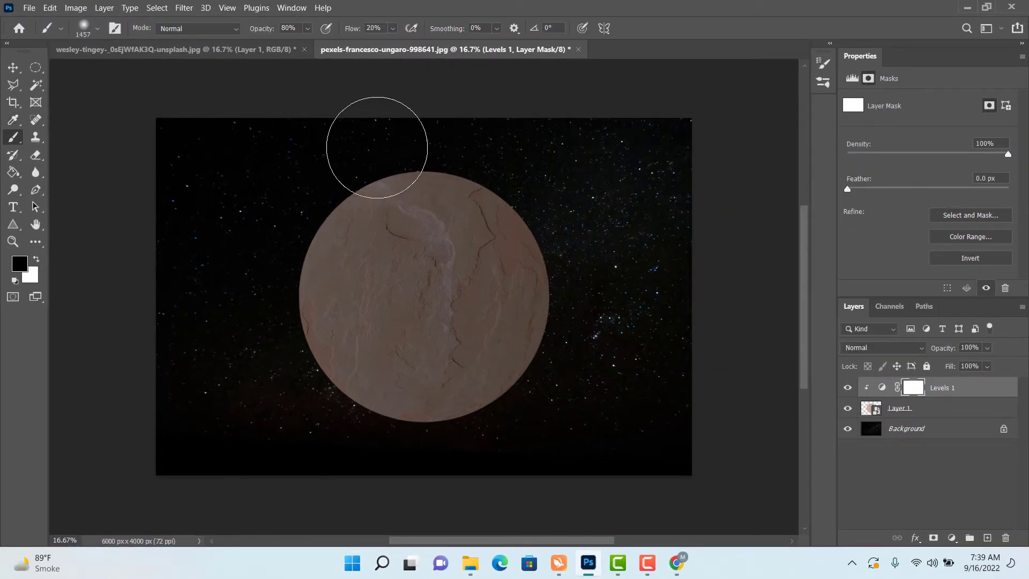
mouse_move(430, 131)
left_mouse_down()
mouse_move(389, 137)
mouse_move(313, 178)
mouse_move(322, 155)
mouse_move(277, 194)
mouse_move(411, 136)
mouse_move(430, 153)
mouse_move(406, 156)
mouse_move(268, 333)
mouse_move(424, 117)
mouse_move(334, 189)
mouse_move(266, 281)
mouse_move(256, 345)
mouse_move(239, 339)
mouse_move(264, 388)
mouse_move(354, 139)
mouse_move(506, 149)
mouse_move(456, 111)
mouse_move(283, 153)
mouse_move(347, 141)
mouse_move(314, 174)
mouse_move(257, 360)
mouse_move(262, 299)
left_mouse_up()
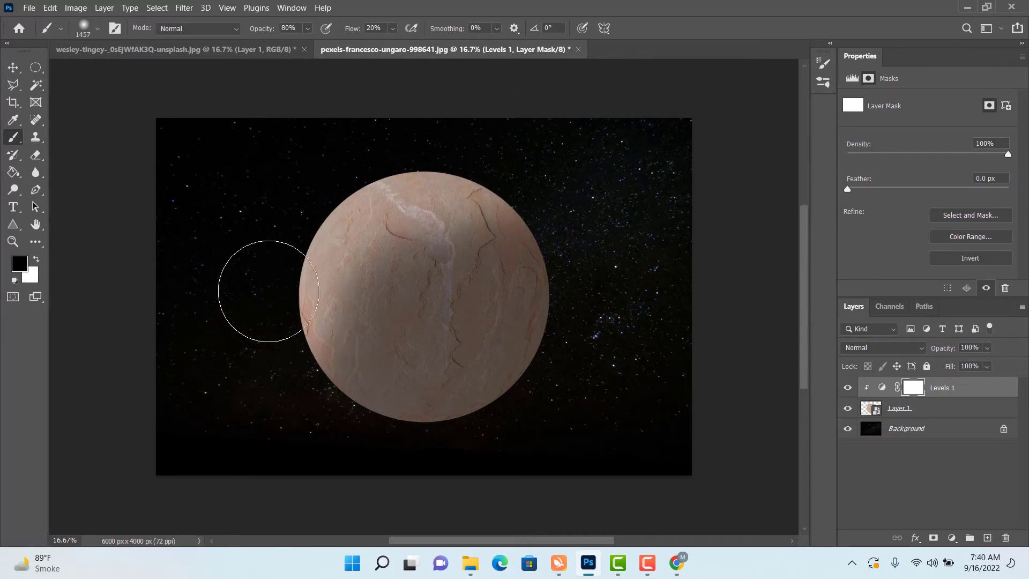
left_click(13, 69)
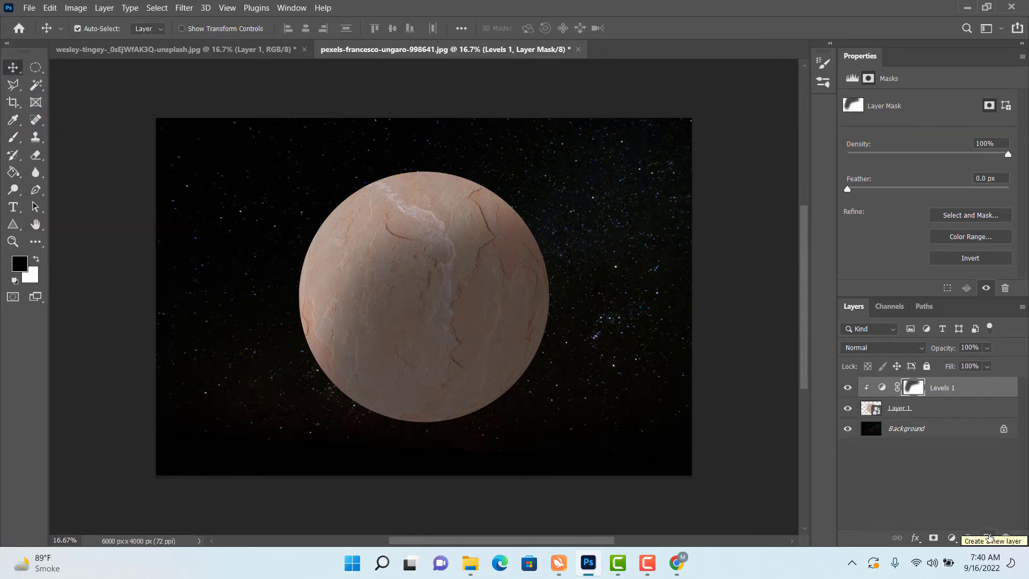
Create a new layer above the Levels adjustment and sample a greyish-brown tone from the planet as the brush colour.
left_click(987, 537)
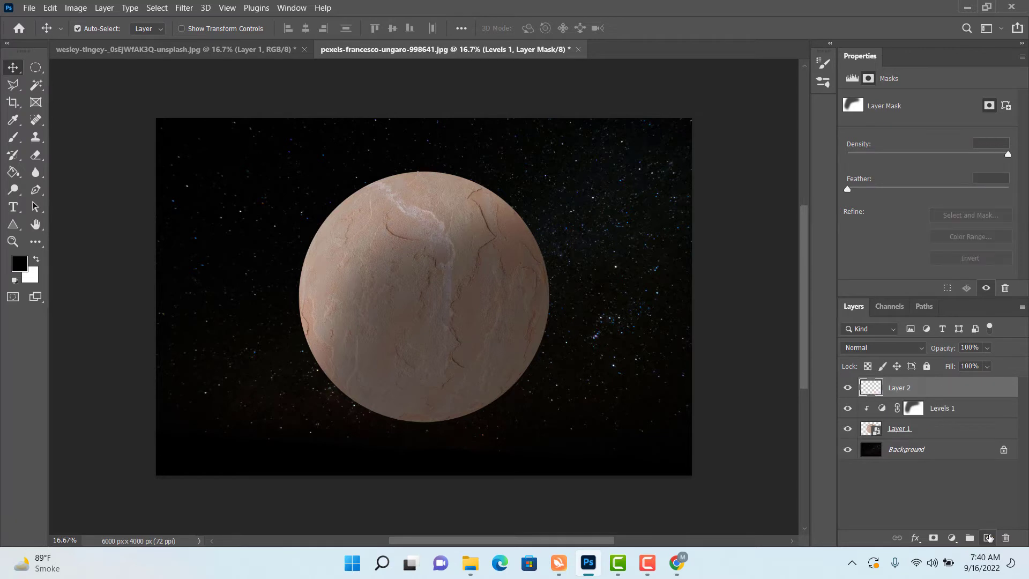
left_click(13, 140)
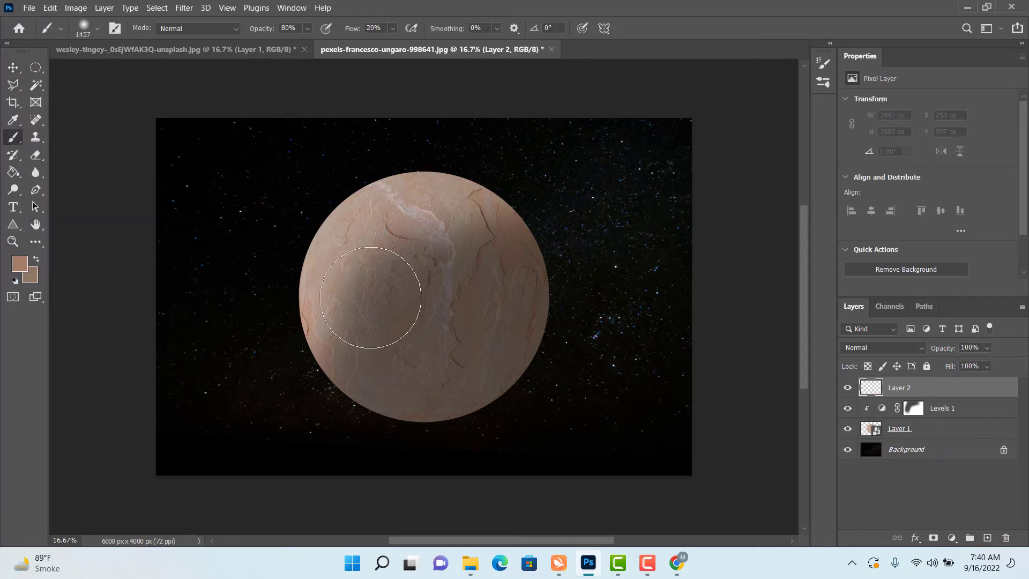
key("alt")
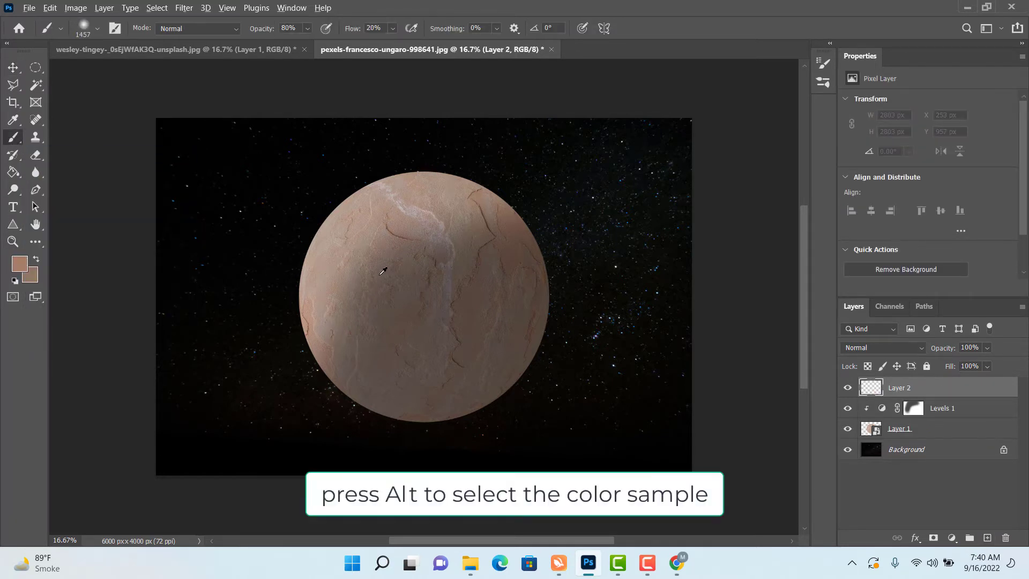
left_click(336, 254, "alt")
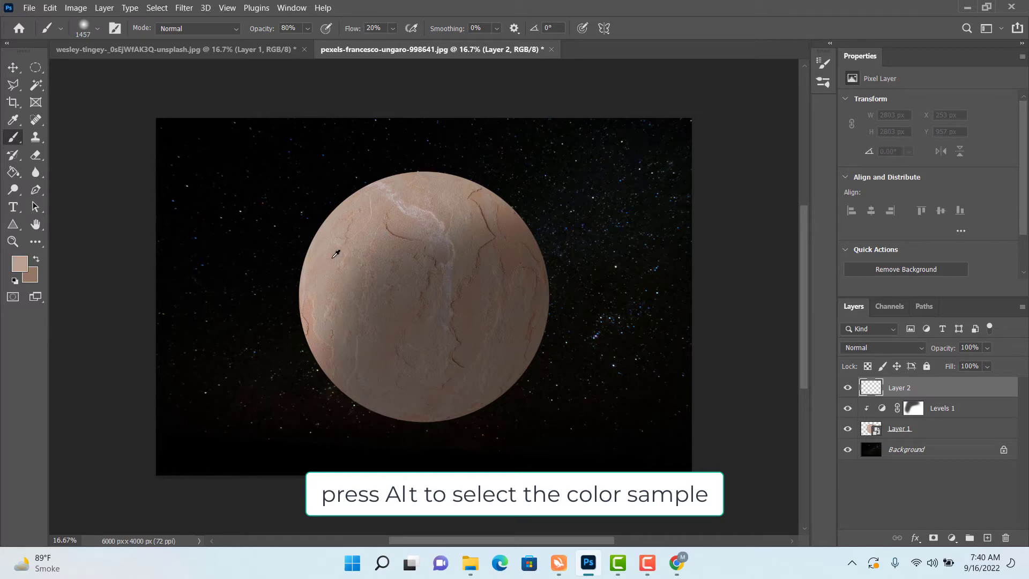
left_click(381, 235, "alt")
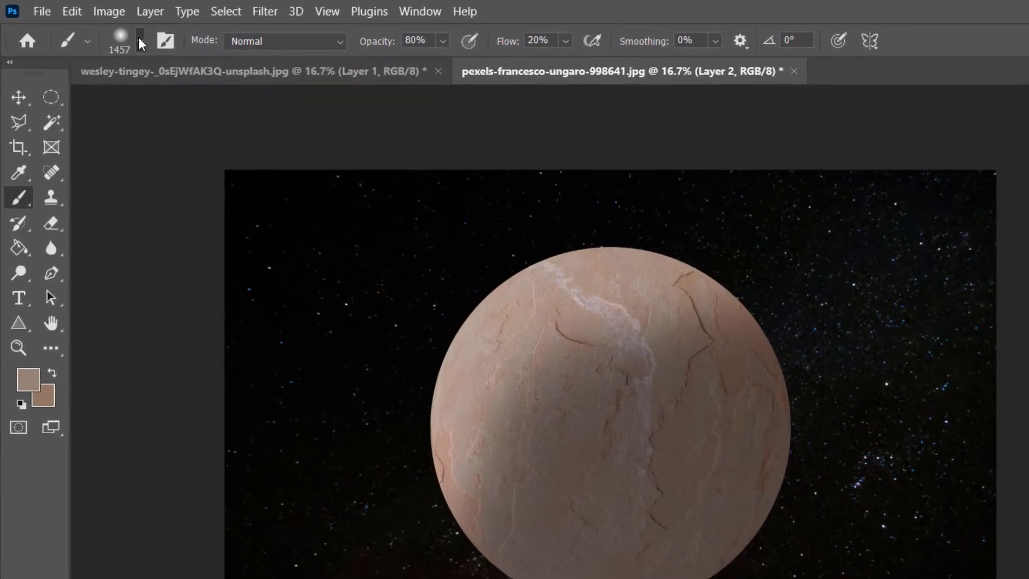
Flatten the brush tip into a thin horizontal ellipse and set its hardness to 100%.
left_click(97, 28)
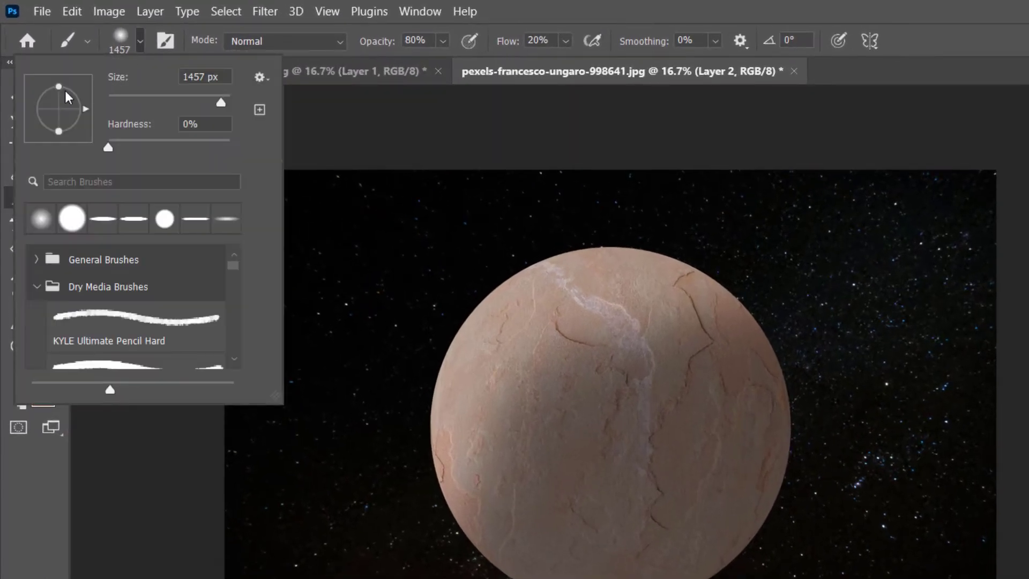
left_click_drag(58, 87, 60, 105)
left_click(174, 123)
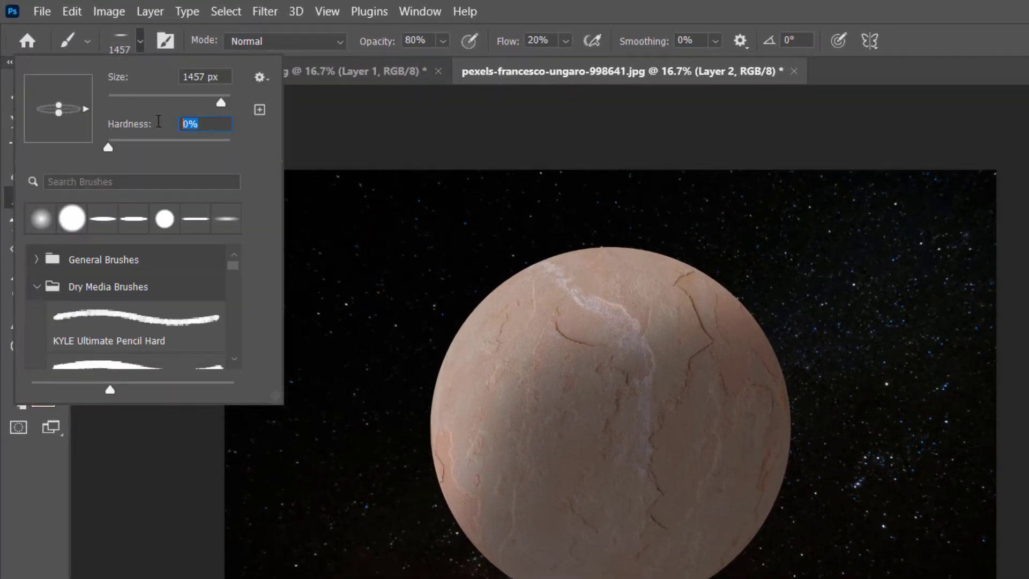
type("100")
key("Tab")
key("Return")
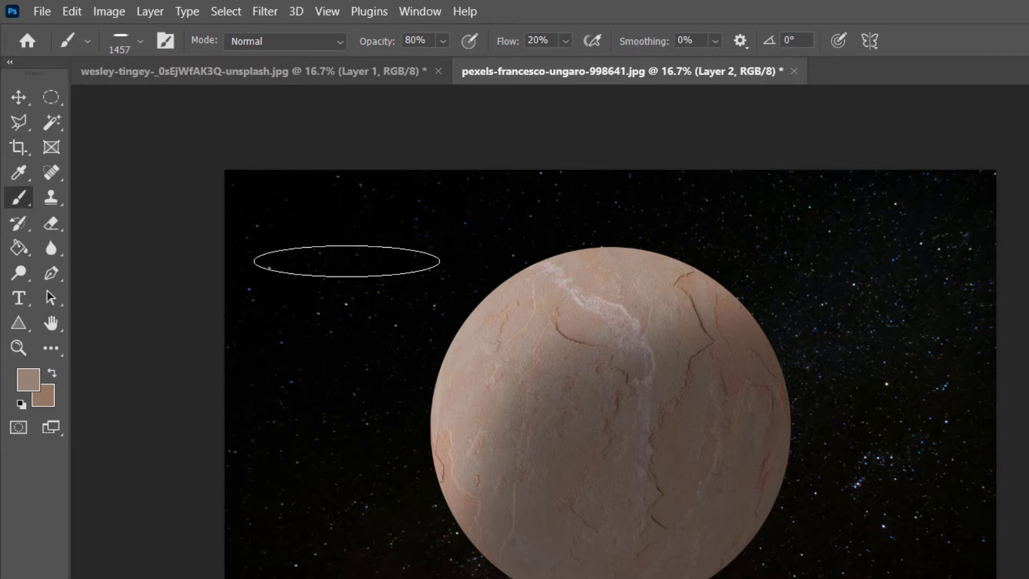
Raise the brush's opacity and flow to 100%.
left_click(443, 42)
left_click_drag(464, 63, 476, 63)
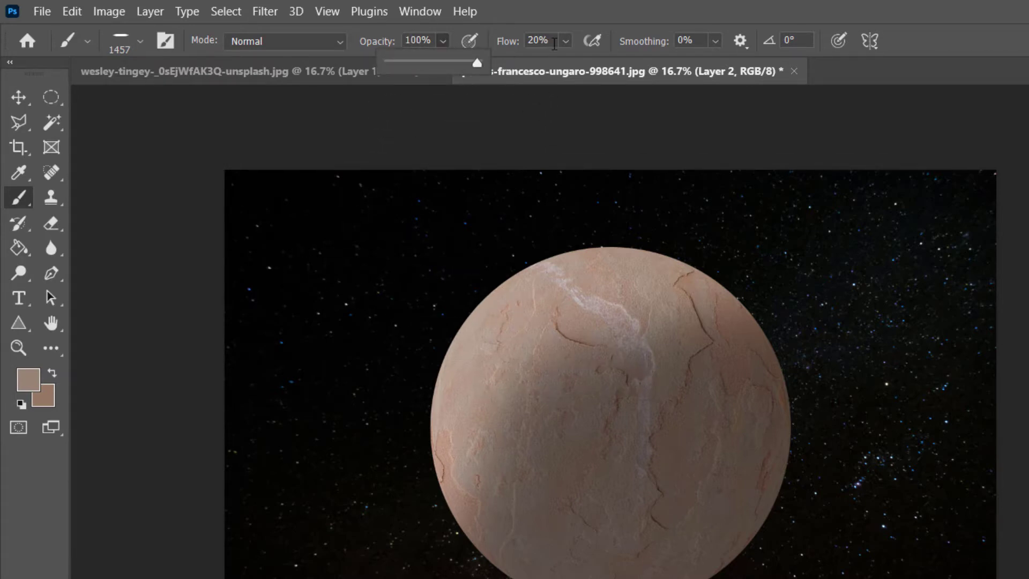
left_click(566, 42)
left_click_drag(571, 63, 764, 78)
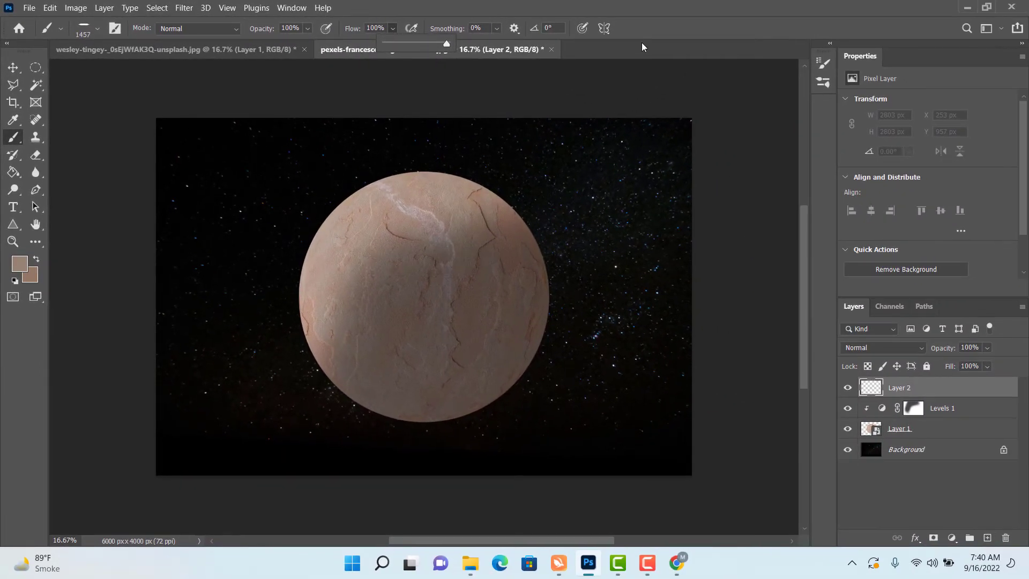
left_click(642, 47)
Enlarge the brush to 5000 px and stamp one flat ellipse across the planet's middle on the new layer.
key("bracketright")
key("bracketright")
key("bracketright")
key("bracketright")
key("bracketright")
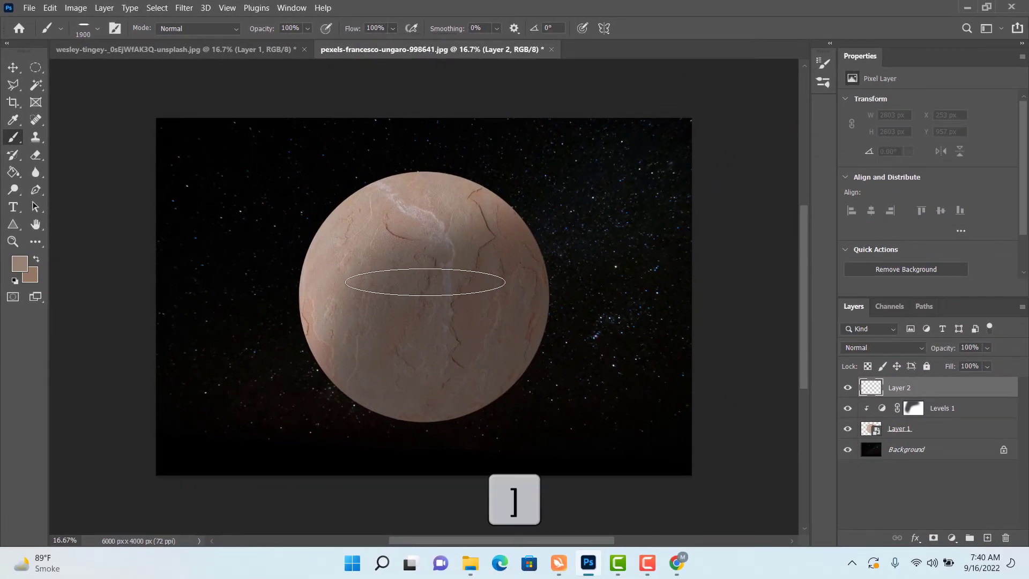
key("bracketright")
key("bracketright")
key("bracketright")
key("bracketright")
key("bracketright")
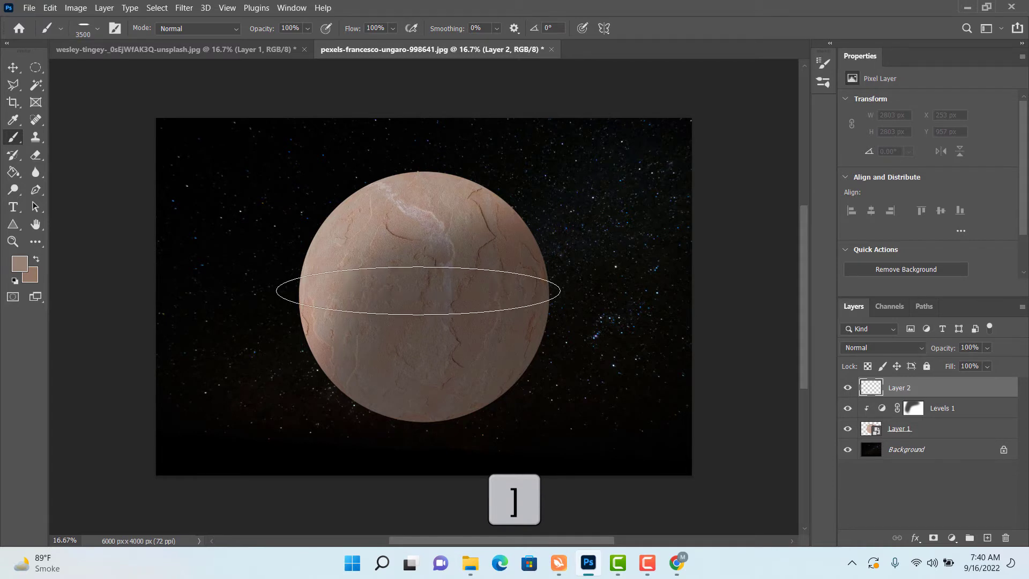
key("bracketright")
key("bracketright")
key("bracketright")
key("bracketright")
key("bracketright")
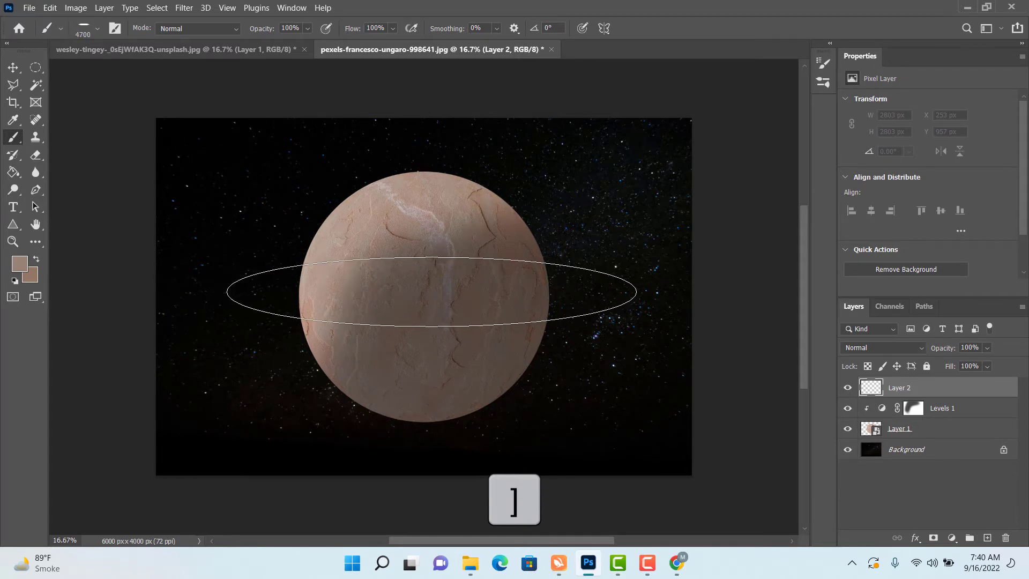
key("bracketright")
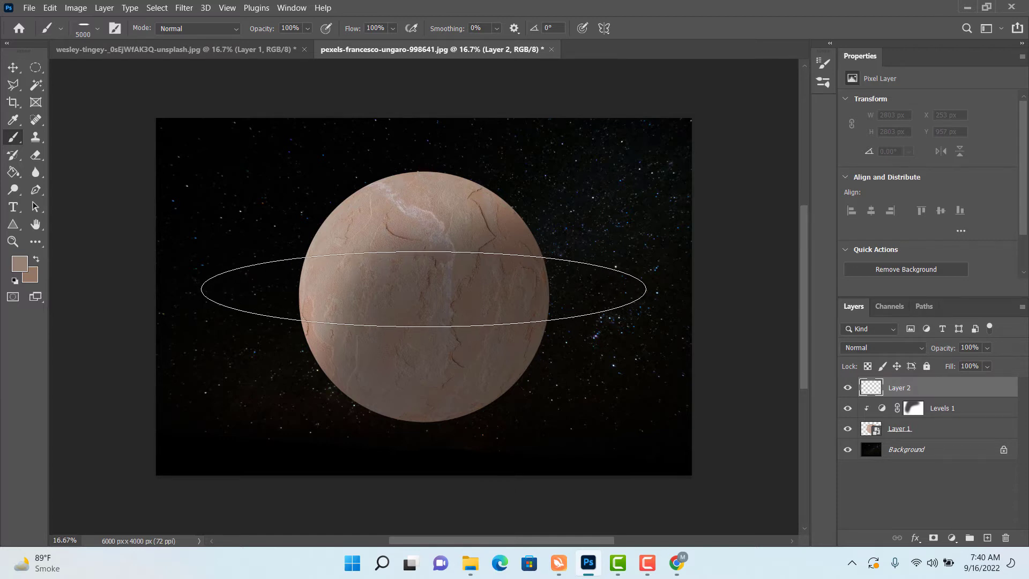
left_click(424, 289)
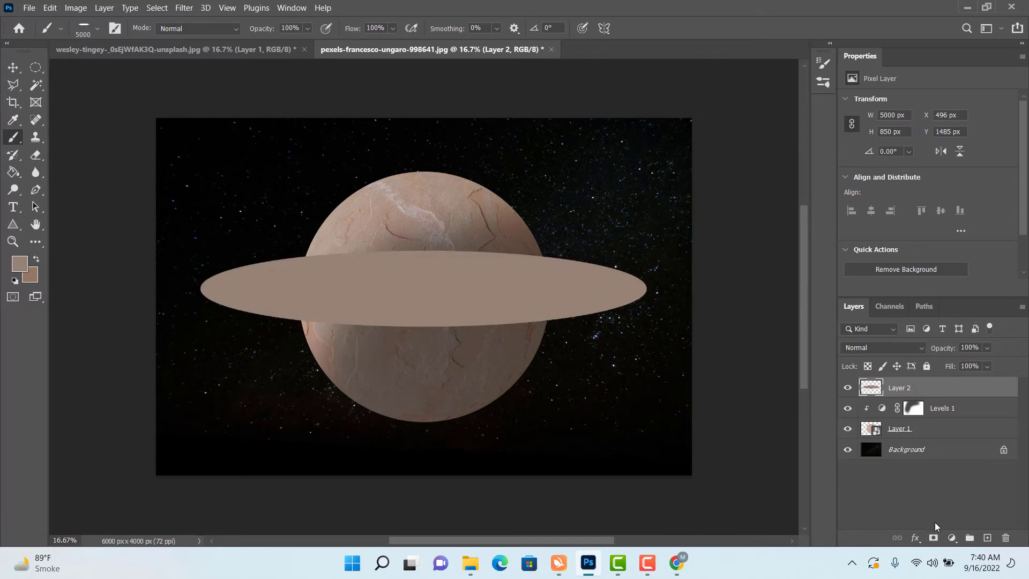
Add a layer mask to Layer 2 and set up the Brush tool with black as the foreground colour.
left_click(933, 538)
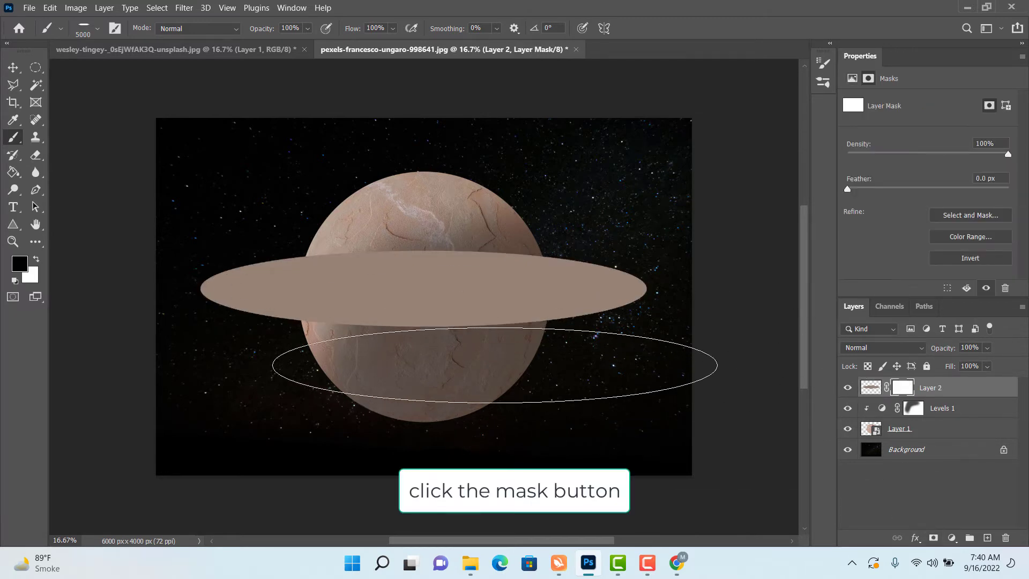
left_click(20, 264)
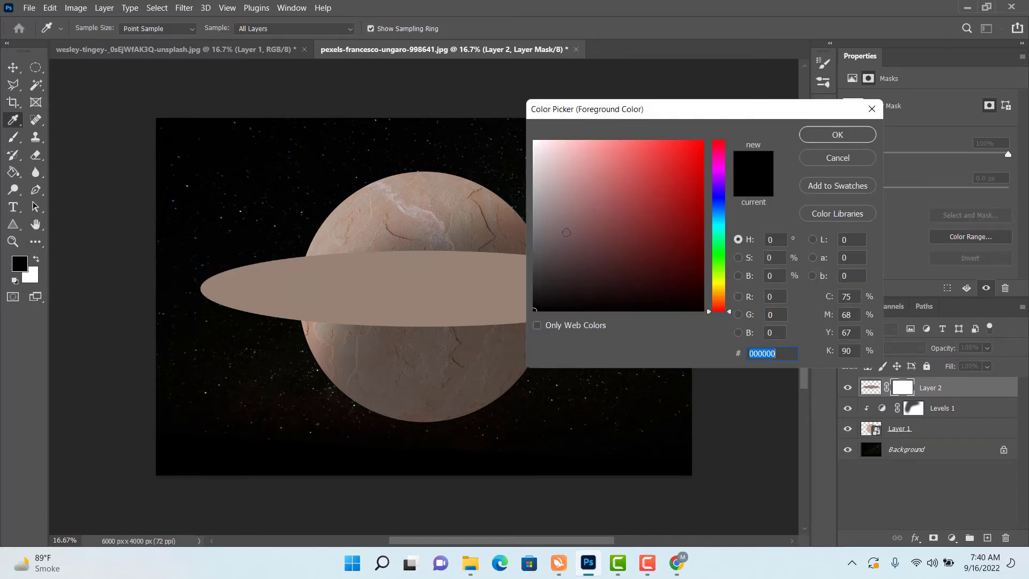
left_click(838, 134)
key("b")
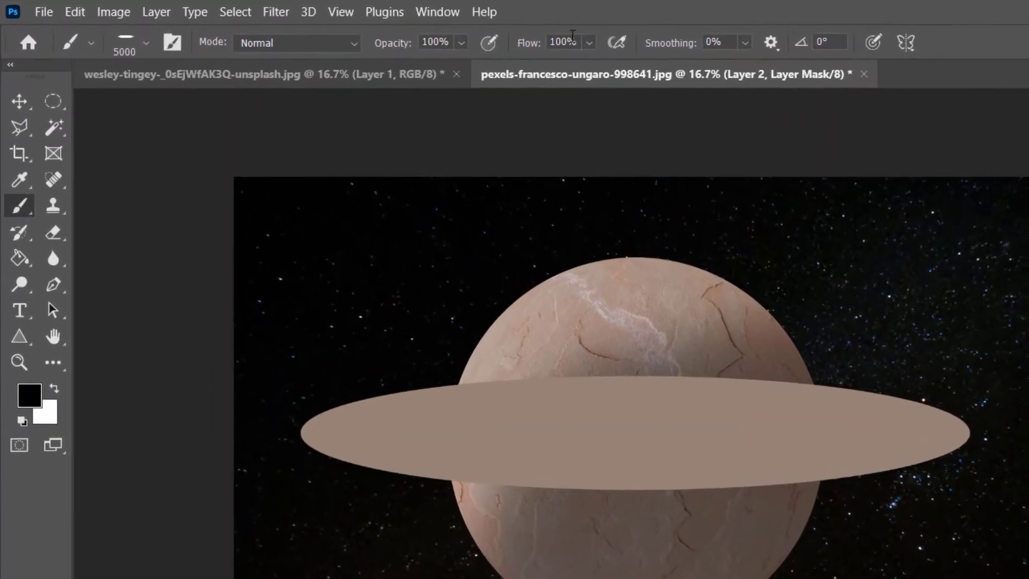
Set the brush's flow to 20% and its opacity to 80%.
left_click(582, 40)
type("20")
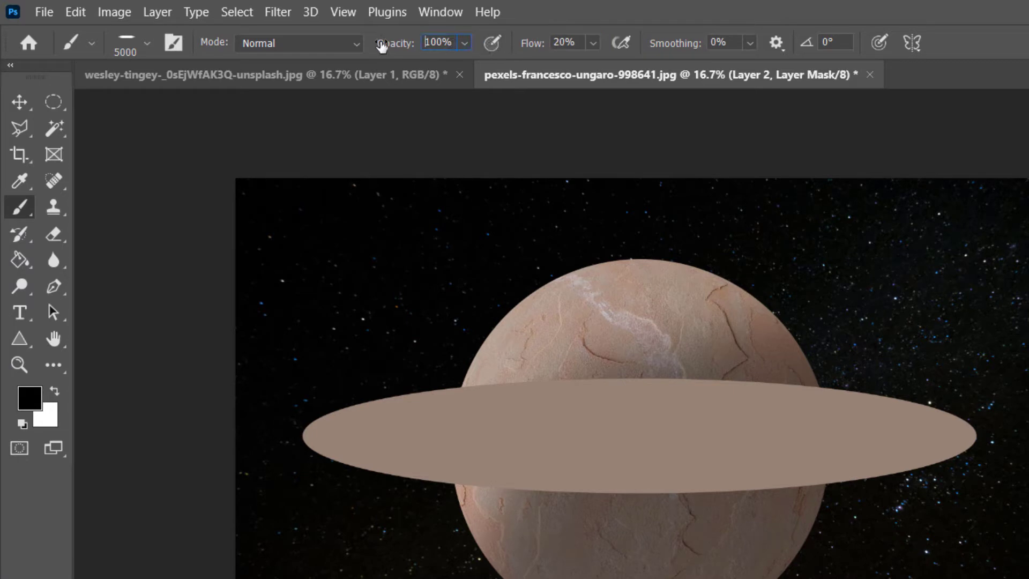
left_click(439, 45)
double_click(443, 43)
type("8")
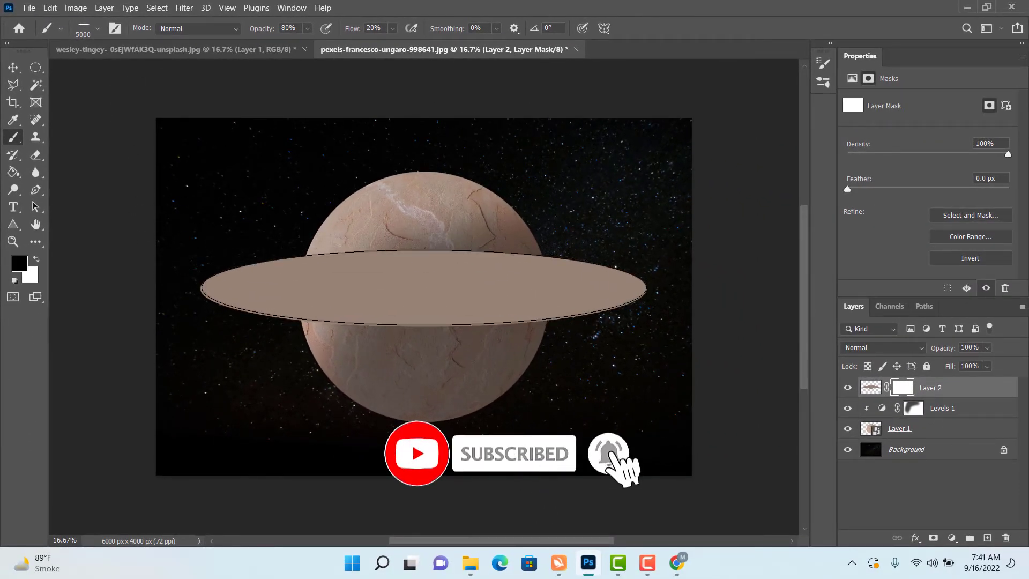
Stamp repeated centred black ellipses on Layer 2's mask, shrinking the brush stepwise to 3200 px, to hollow the disc into a banded ring.
key("bracketleft")
key("bracketleft")
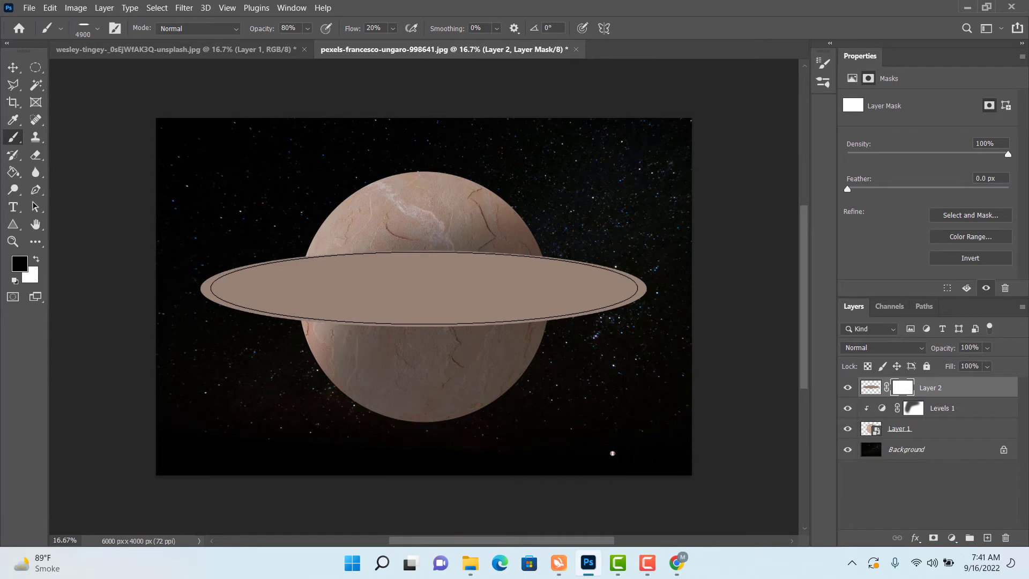
key("bracketright")
left_click(426, 288)
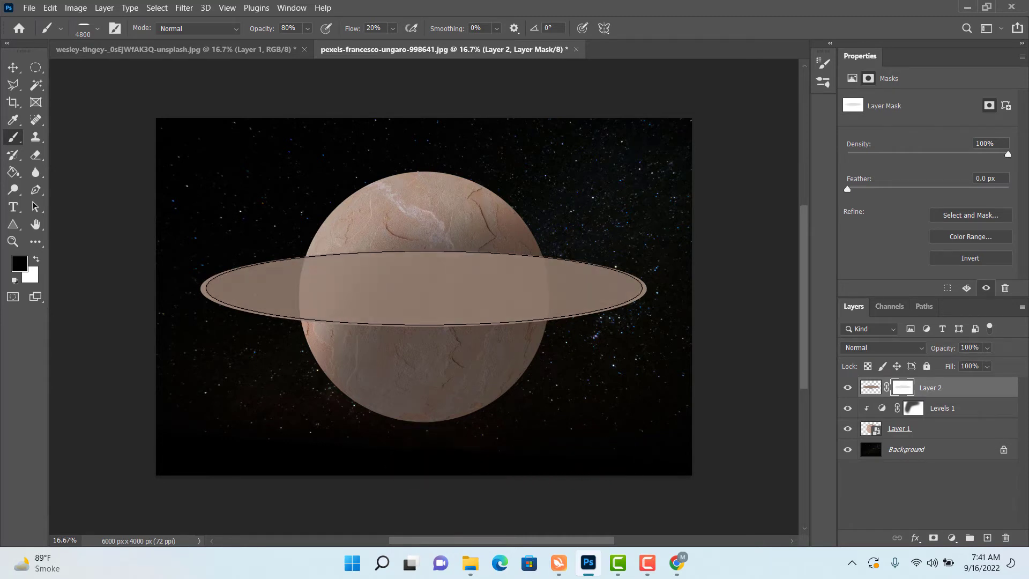
left_click(424, 288)
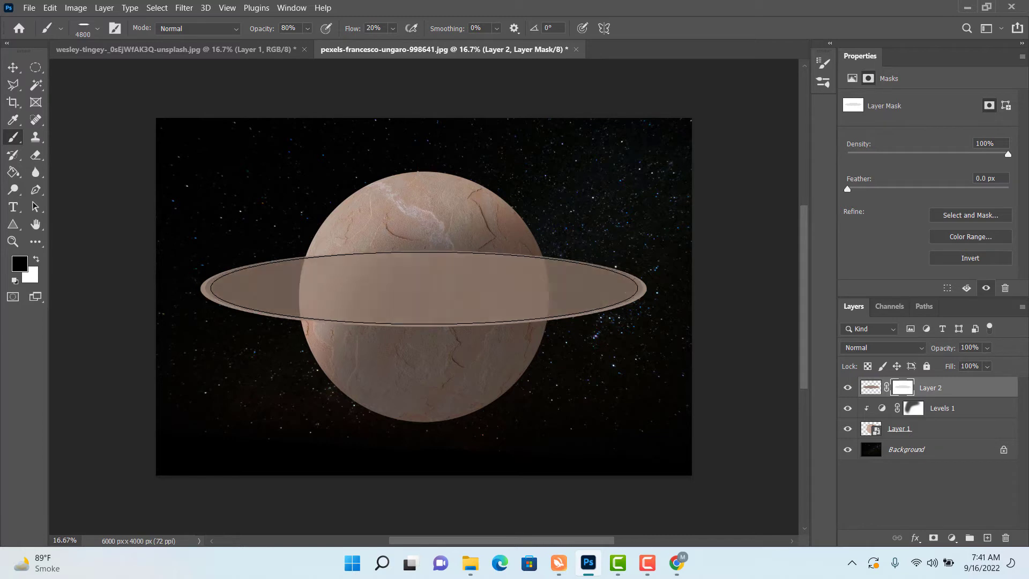
key("bracketleft")
key("bracketleft")
left_click(424, 288)
key("bracketleft")
key("bracketleft")
left_click(424, 287)
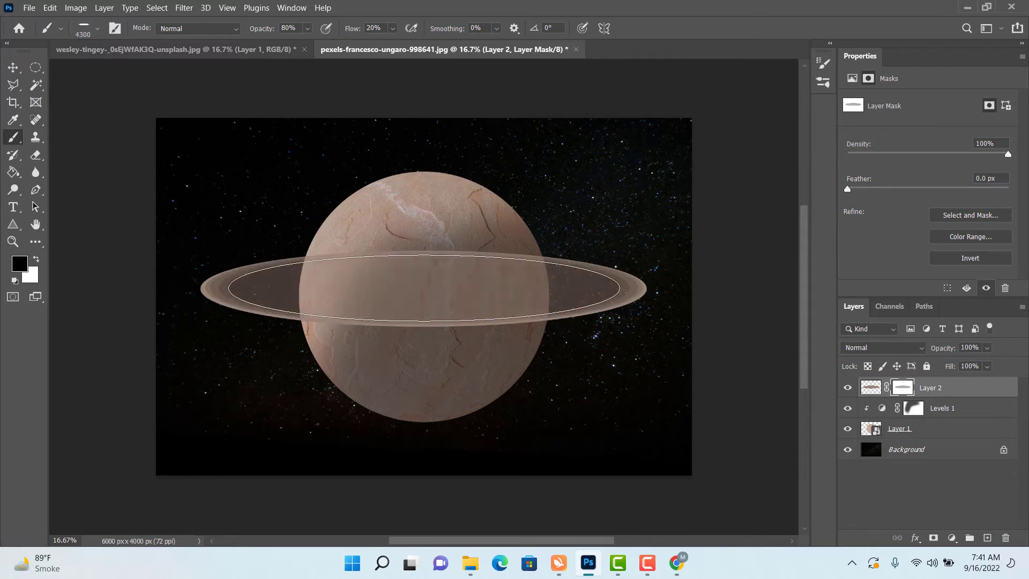
key("bracketleft")
key("bracketleft")
left_click(424, 288)
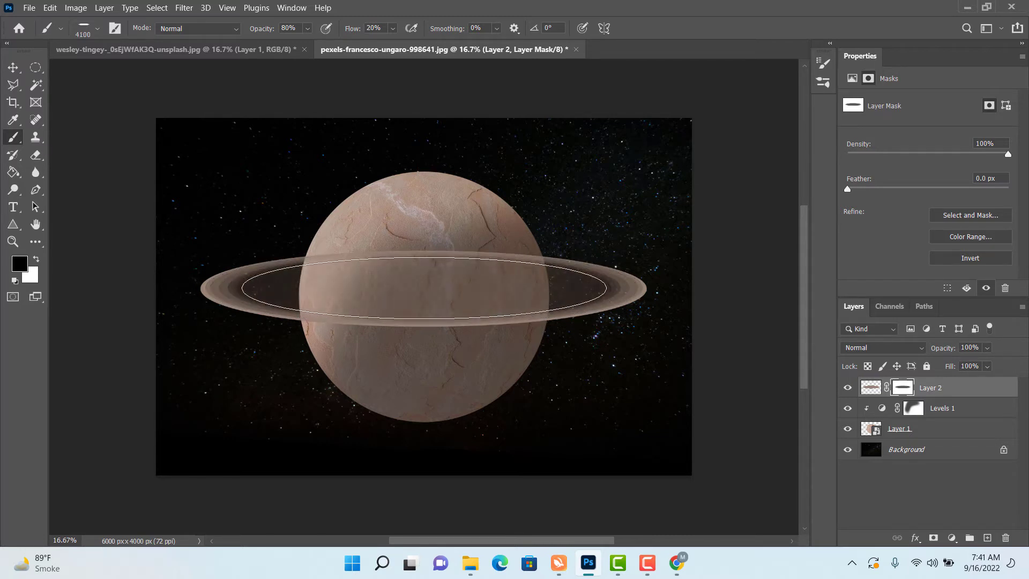
key("bracketleft")
key("bracketleft")
key("bracketleft")
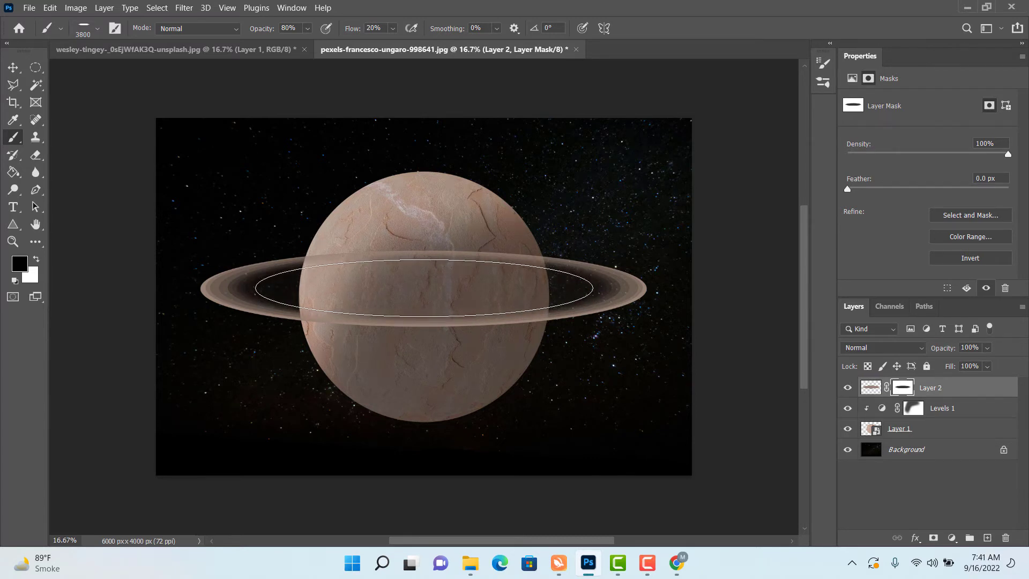
key("bracketleft")
key("bracketleft")
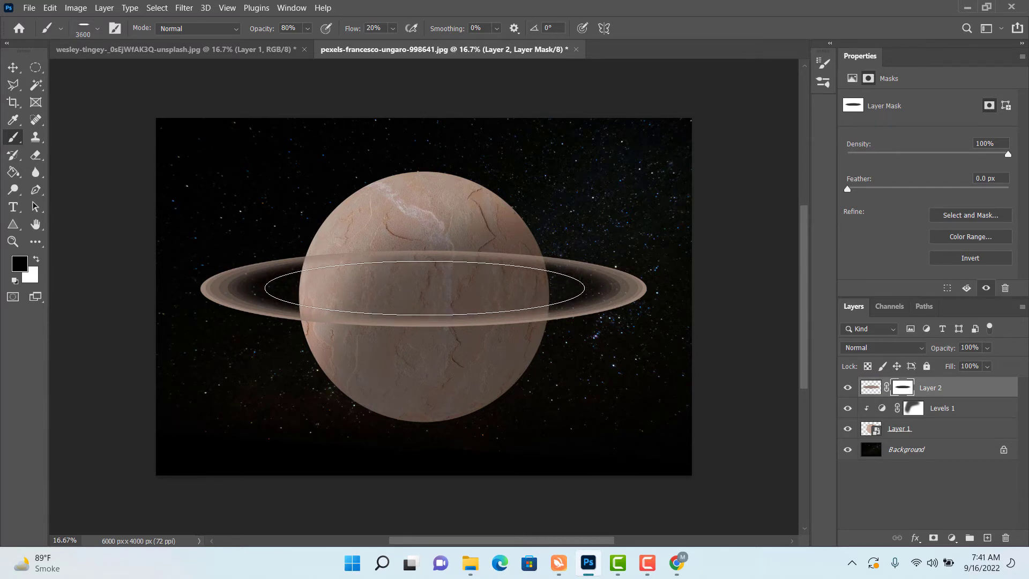
key("bracketleft")
key("bracketleft")
key("bracketleft")
key("bracketleft")
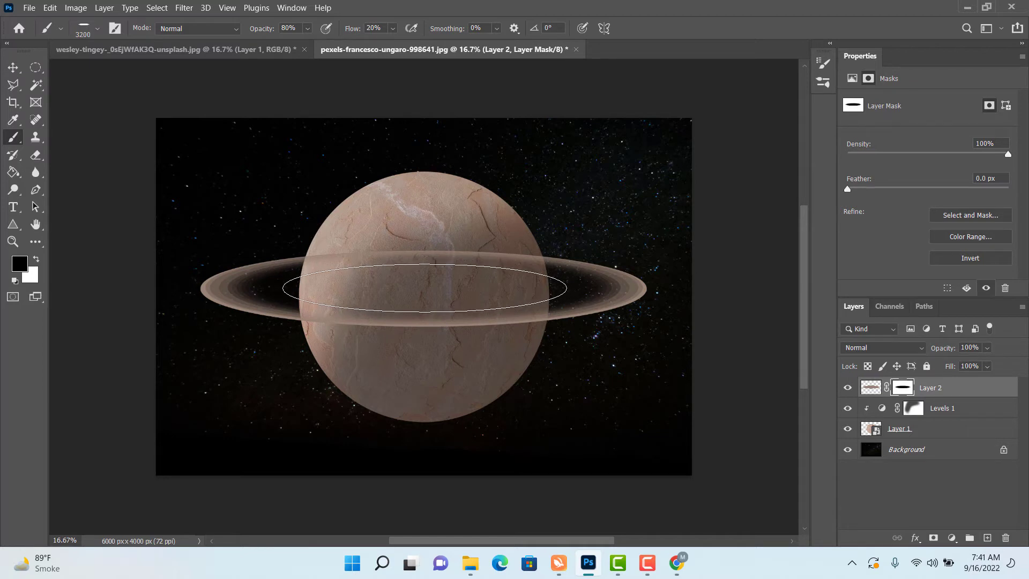
Free-transform the ring on Layer 2, scaling it to about 108.5% and rotating it about -13.5° around the planet.
left_click(13, 68)
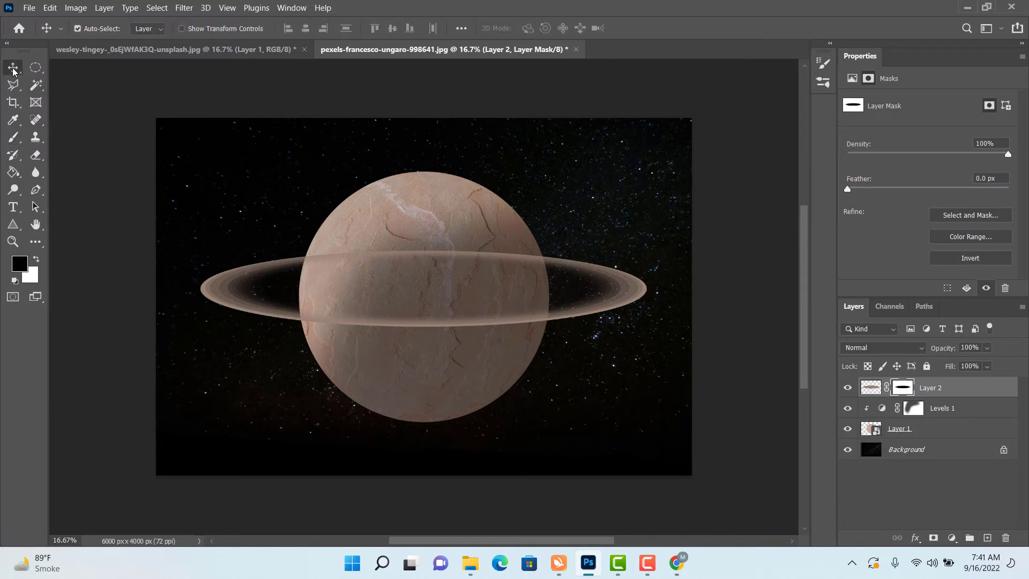
key("ctrl+2")
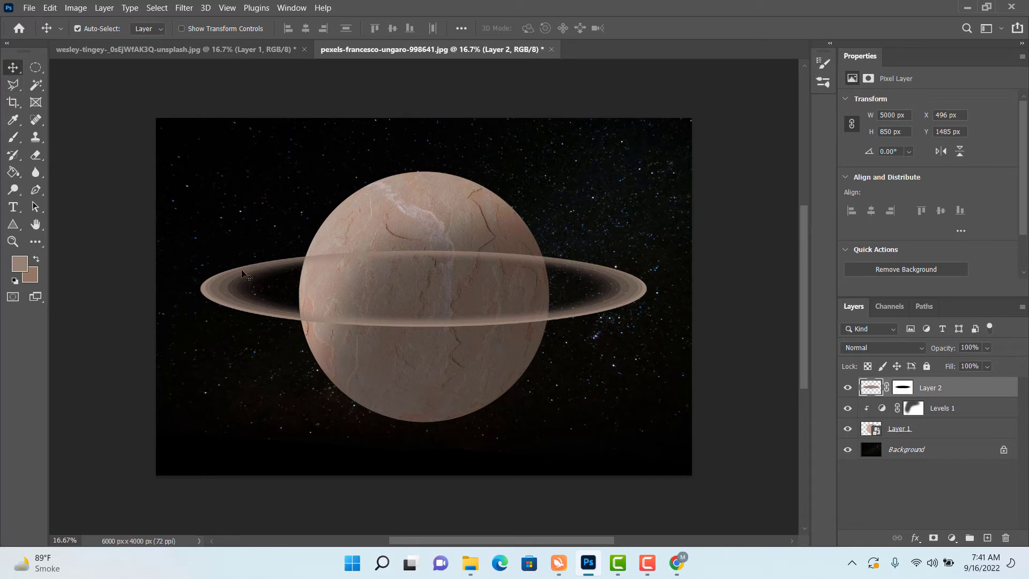
key("ctrl+t")
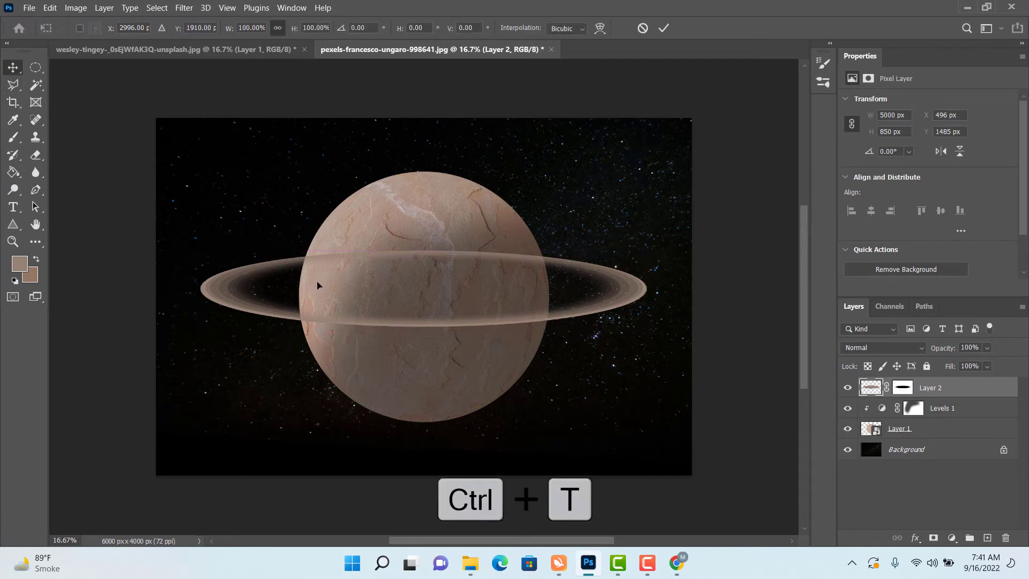
left_click_drag(677, 309, 644, 250)
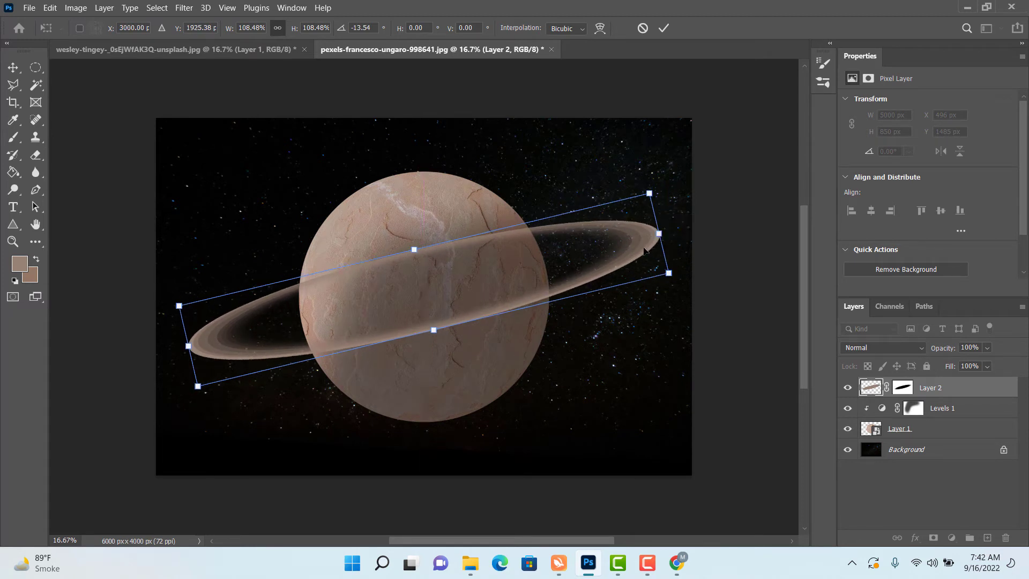
left_click(662, 28)
Target Layer 2's mask for painting where the ring meets the planet's left edge, with brush opacity and flow at 100%.
left_click(12, 241)
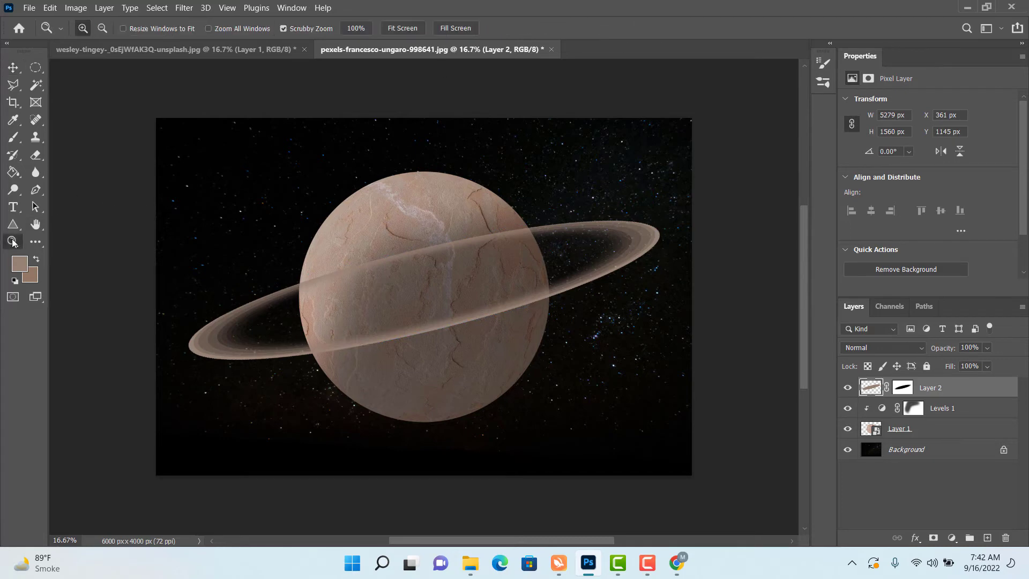
left_click_drag(293, 298, 379, 306)
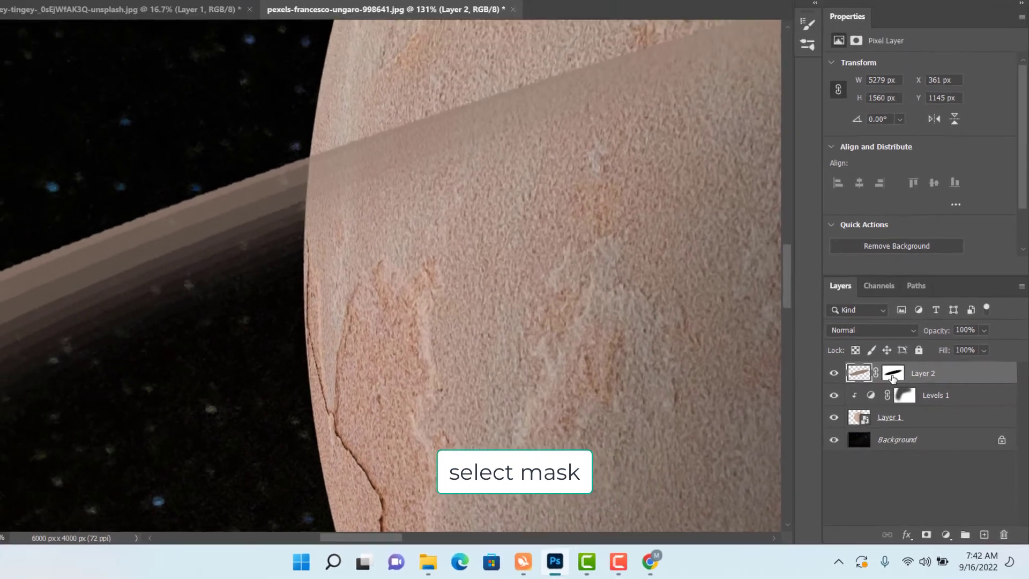
left_click(868, 335)
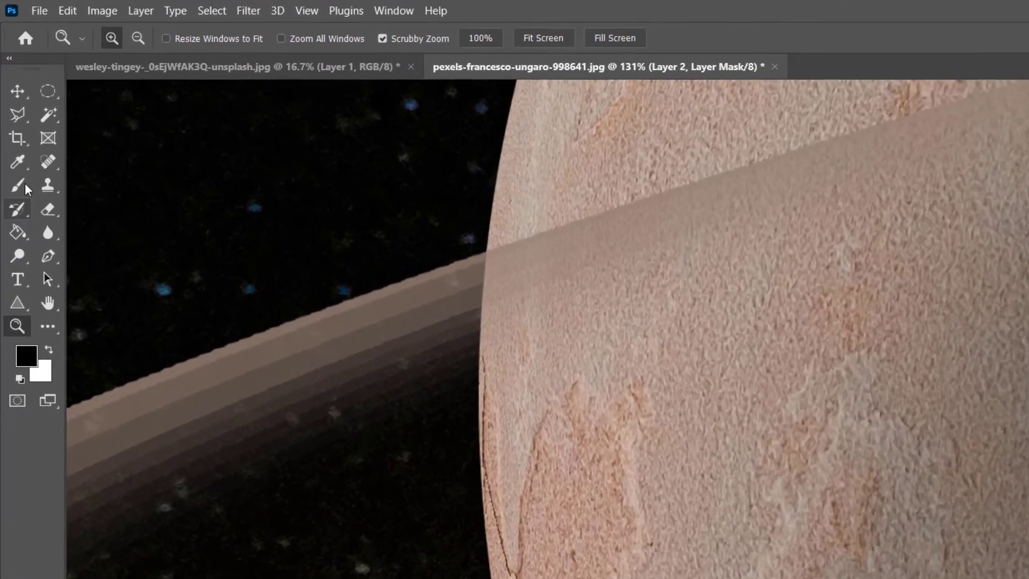
right_click(15, 138)
left_click(109, 220)
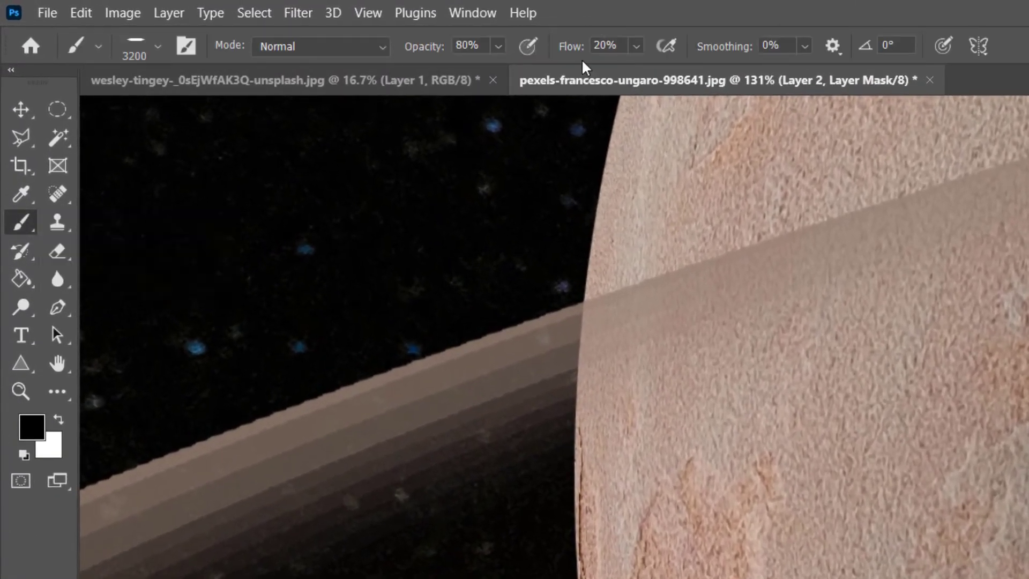
left_click_drag(561, 51, 678, 50)
left_click_drag(410, 48, 553, 47)
Make the brush tip round, with 0% hardness and a size of 48 px.
left_click(156, 48)
left_click_drag(66, 134, 66, 152)
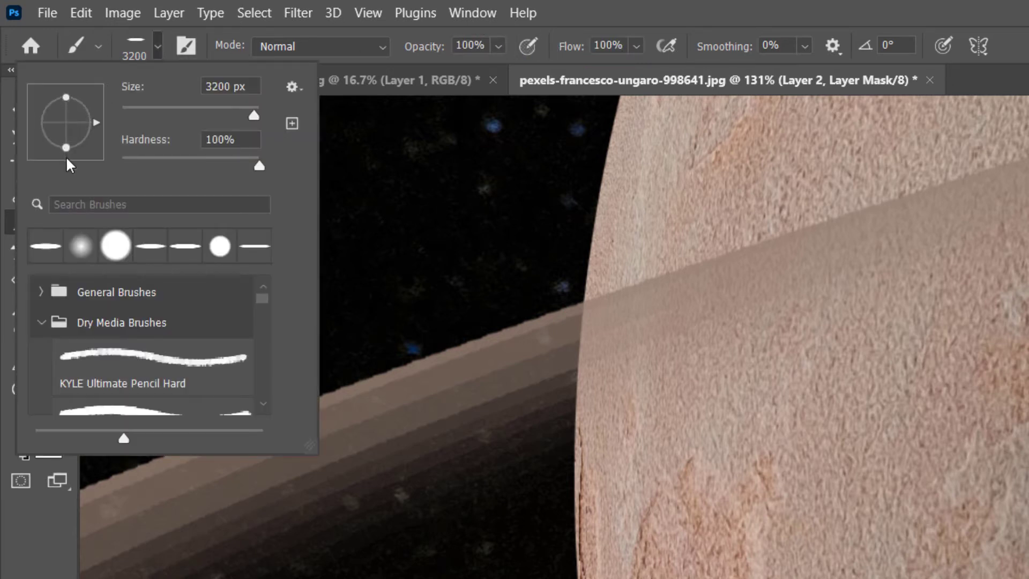
left_click_drag(255, 166, 123, 166)
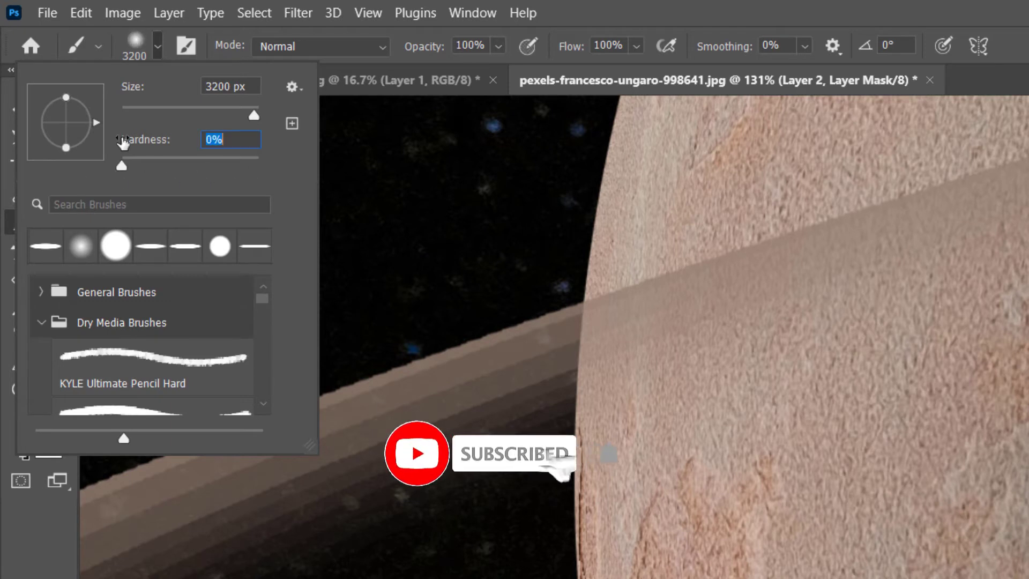
left_click(154, 108)
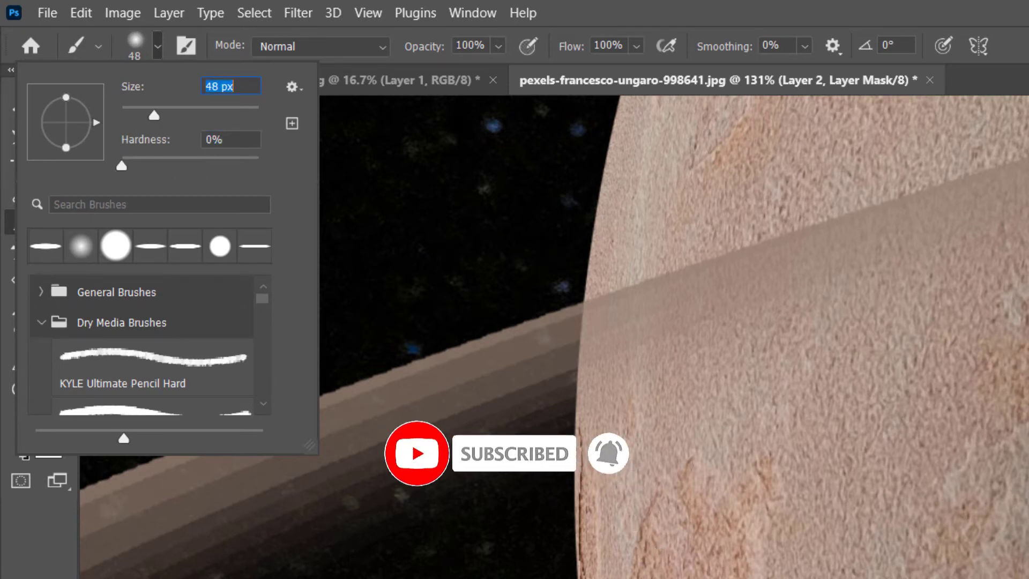
left_click(157, 52)
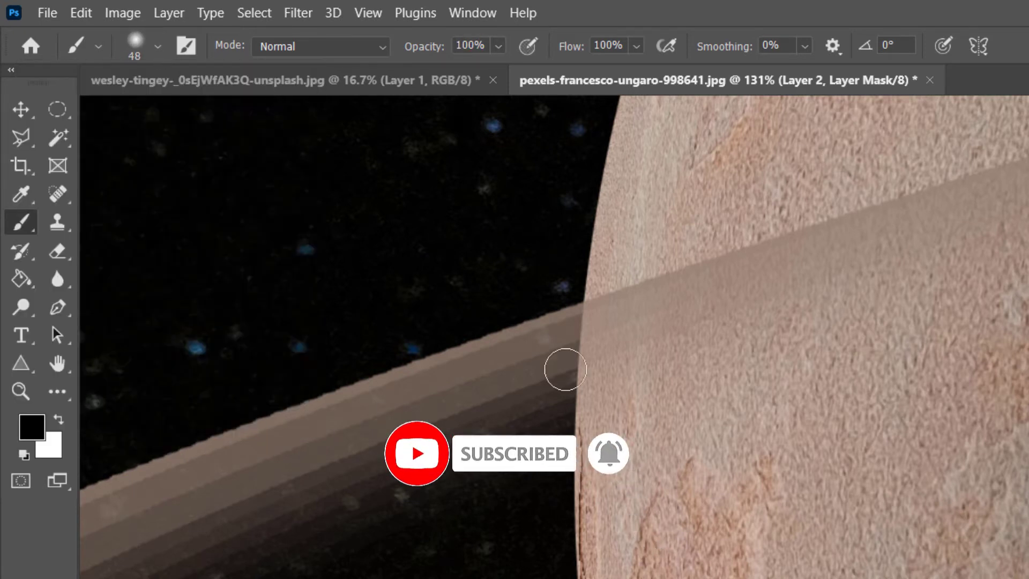
Paint black on Layer 2's mask to hide the ring's far side across the planet, enlarging the brush to 200 px for the broader area.
mouse_move(659, 275)
left_mouse_down()
mouse_move(696, 480)
mouse_move(609, 368)
mouse_move(667, 282)
mouse_move(741, 418)
mouse_move(770, 274)
mouse_move(833, 232)
left_mouse_up()
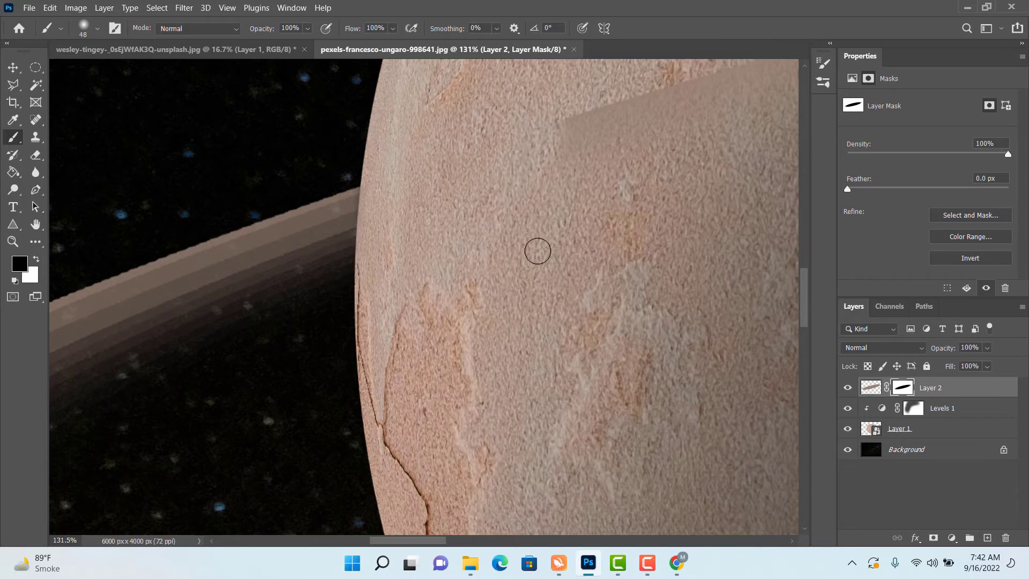
key("ctrl+minus")
key("ctrl+minus")
key("ctrl+minus")
key("bracketright")
key("bracketright")
key("bracketright")
key("bracketright")
key("bracketright")
key("bracketright")
key("bracketright")
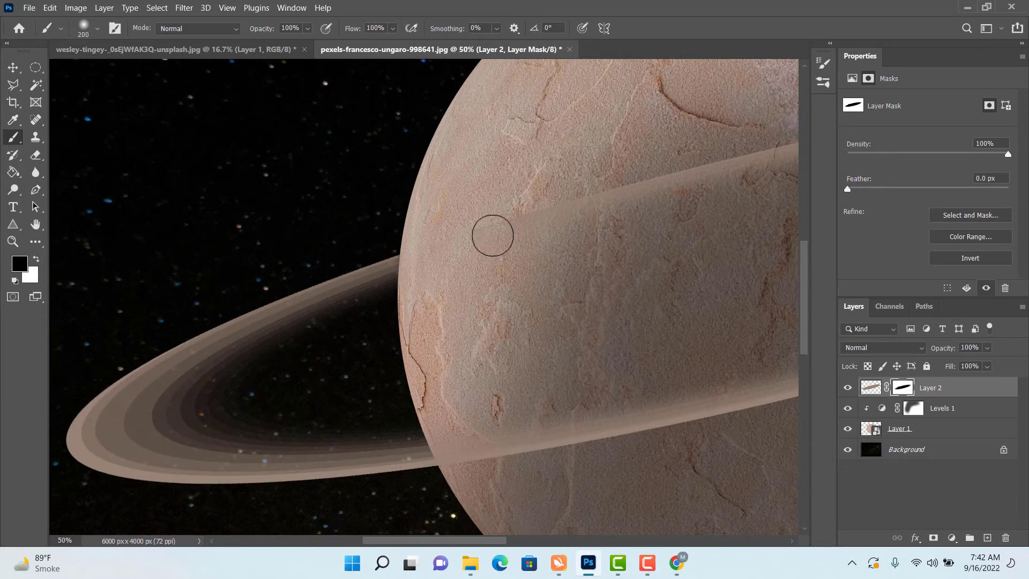
left_click_drag(606, 204, 315, 337)
left_click_drag(592, 239, 678, 243)
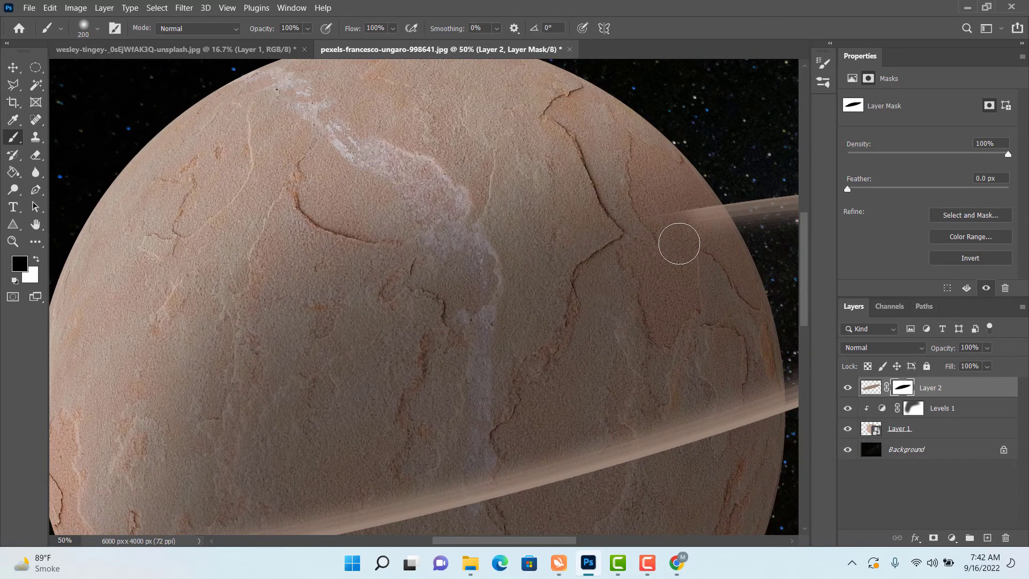
Mask out the remaining far-side ring inside the planet's right edge with a 45 px brush, and fit the whole image in view.
key("ctrl+space")
left_click_drag(595, 172, 756, 272)
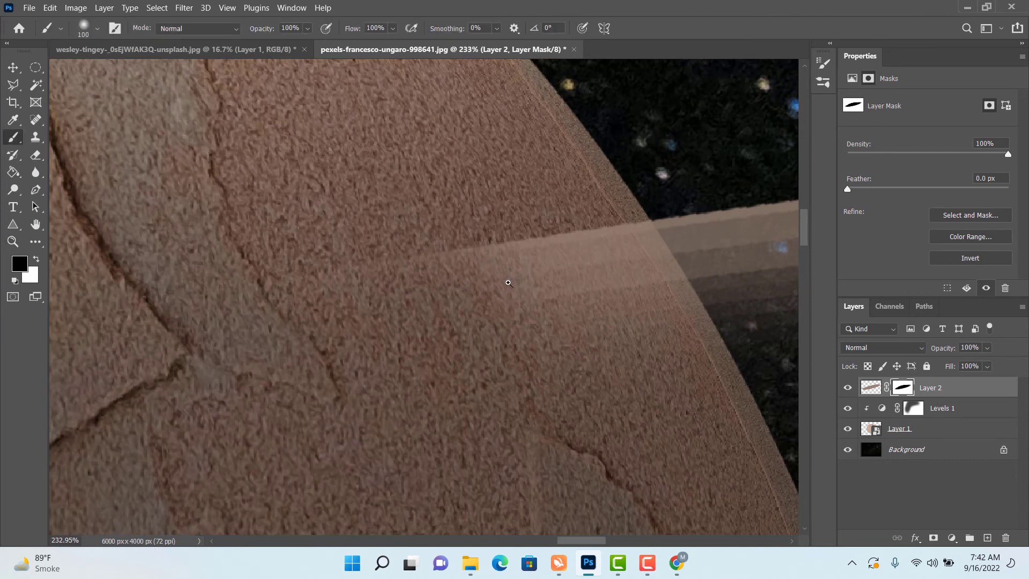
key("bracketleft")
key("bracketleft")
key("bracketleft")
key("bracketleft")
key("bracketleft")
key("bracketleft")
mouse_move(572, 303)
left_mouse_down()
mouse_move(510, 246)
mouse_move(638, 298)
mouse_move(645, 285)
mouse_move(615, 214)
left_mouse_up()
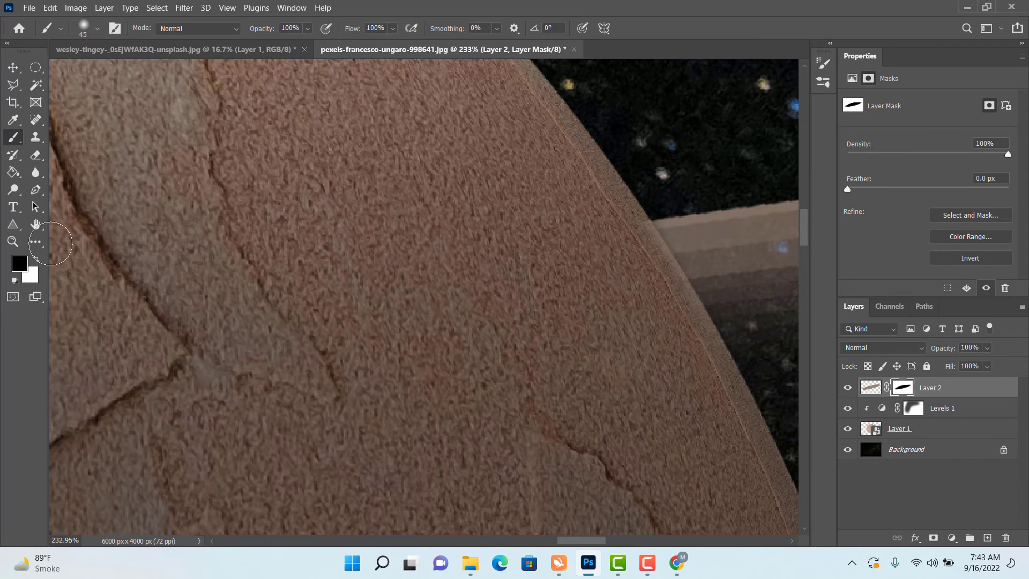
double_click(35, 225)
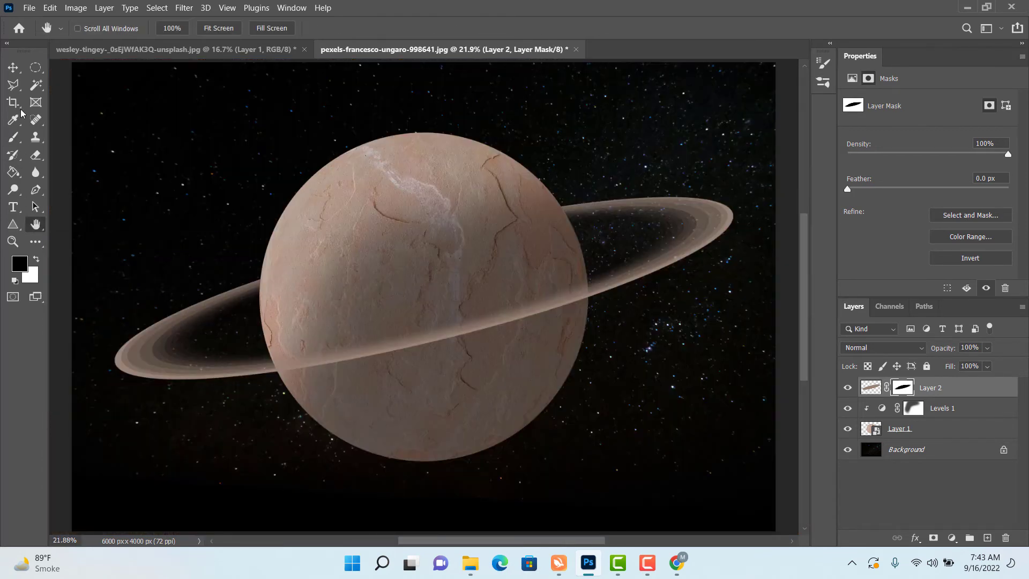
Add an Outer Glow to Layer 1 with its colour sampled from the planet's surface as 746860.
left_click(13, 68)
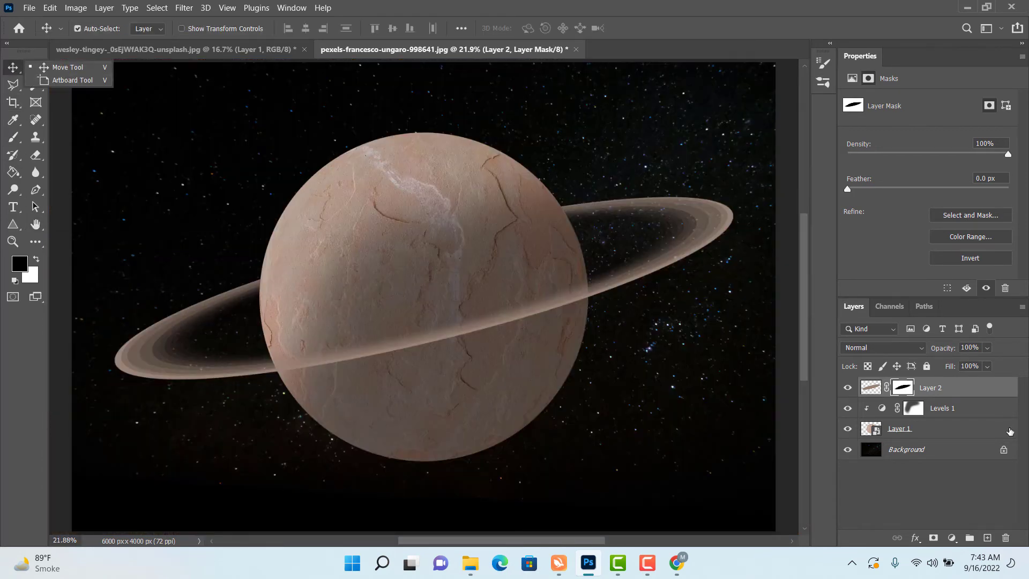
left_click(1010, 432)
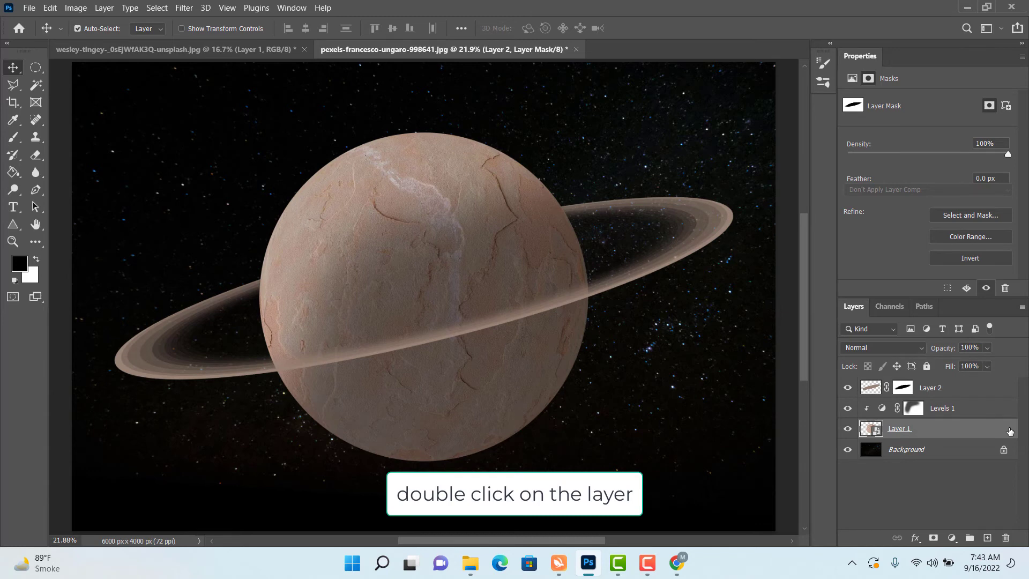
double_click(1009, 432)
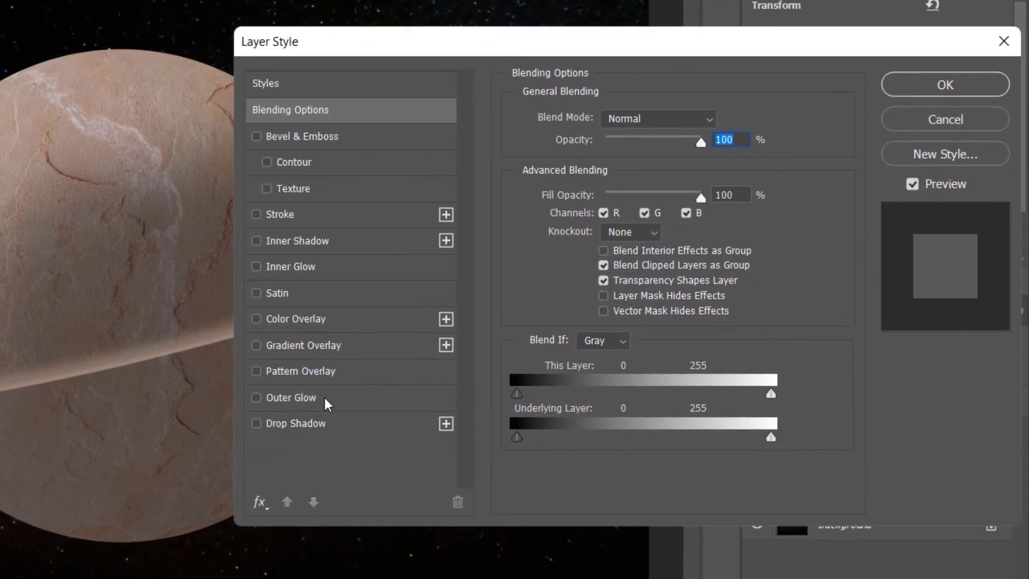
left_click(558, 357)
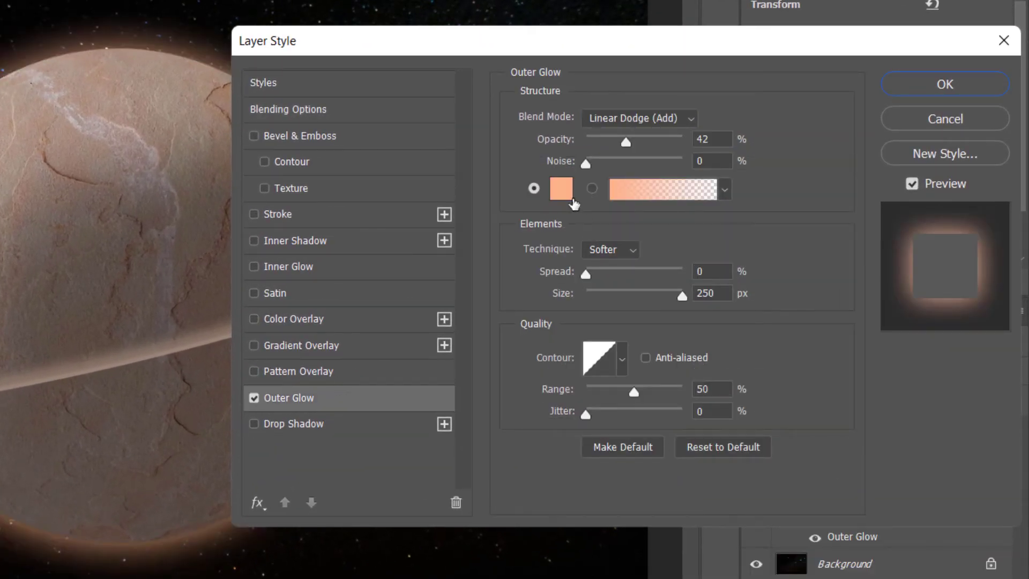
left_click(561, 189)
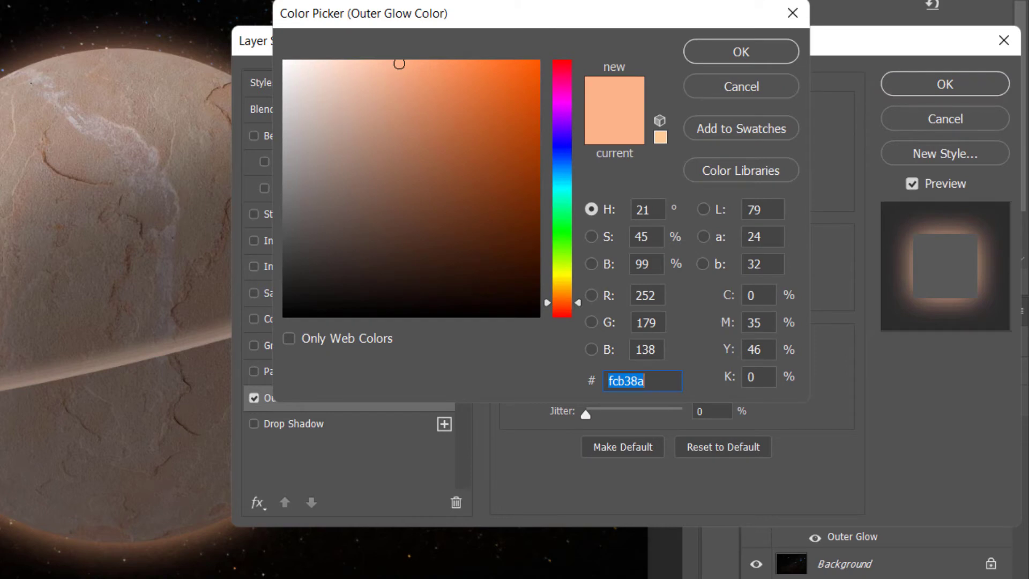
left_click(343, 164)
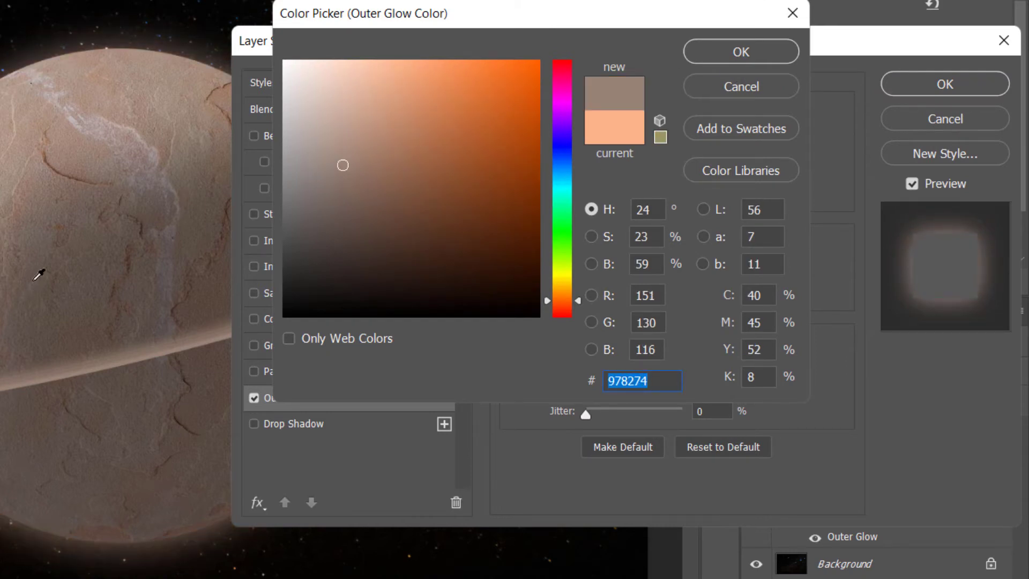
left_click(35, 251)
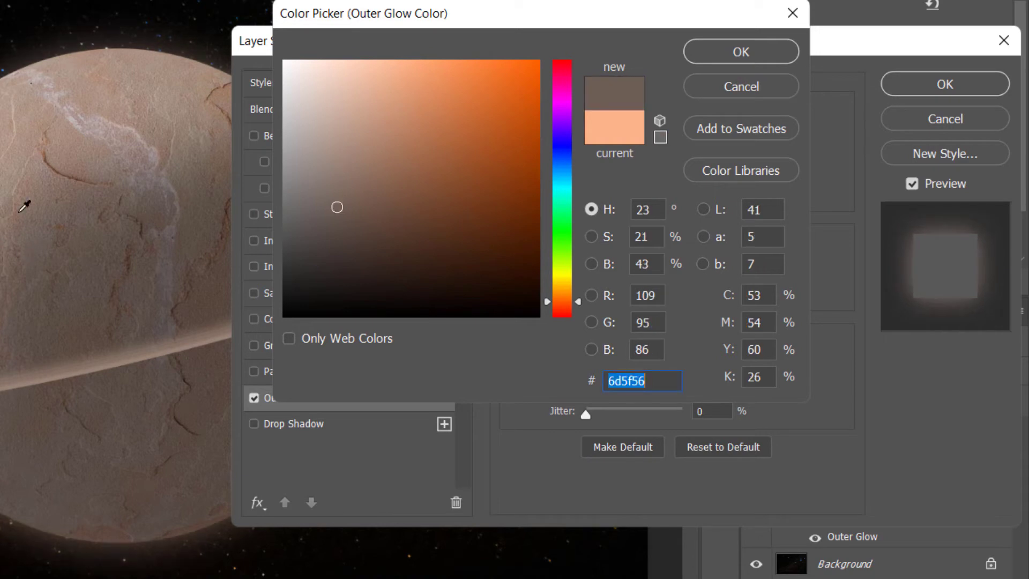
left_click(59, 211)
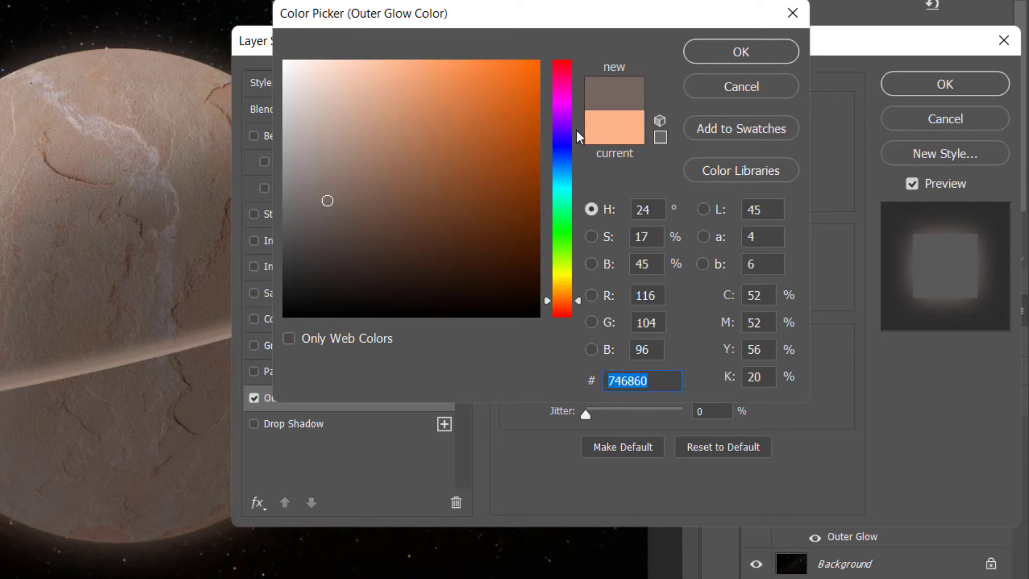
left_click(721, 51)
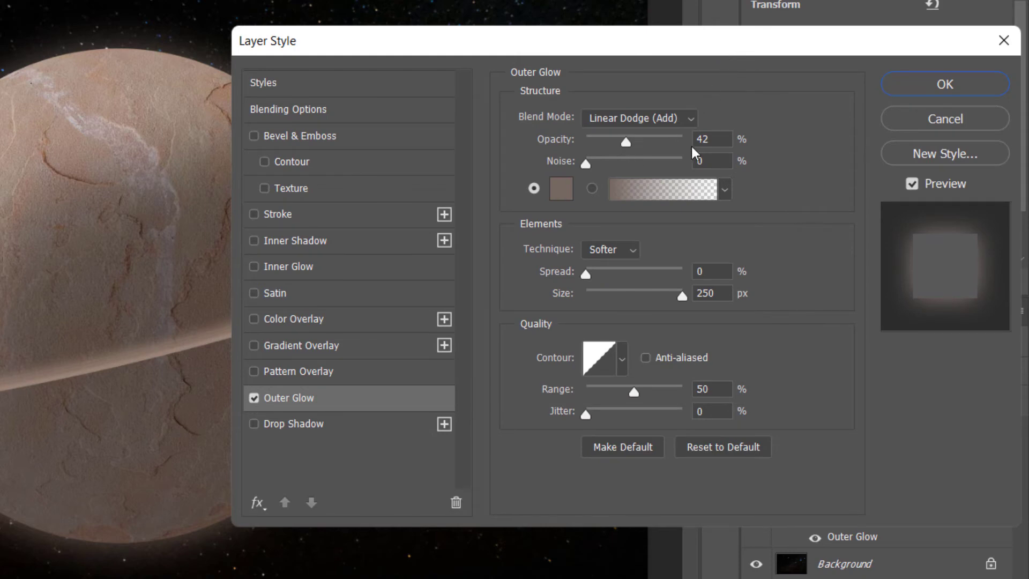
Set Layer 1's outer glow to 40% opacity and Screen blend mode, and apply the layer style.
left_click_drag(712, 139, 696, 140)
type("40")
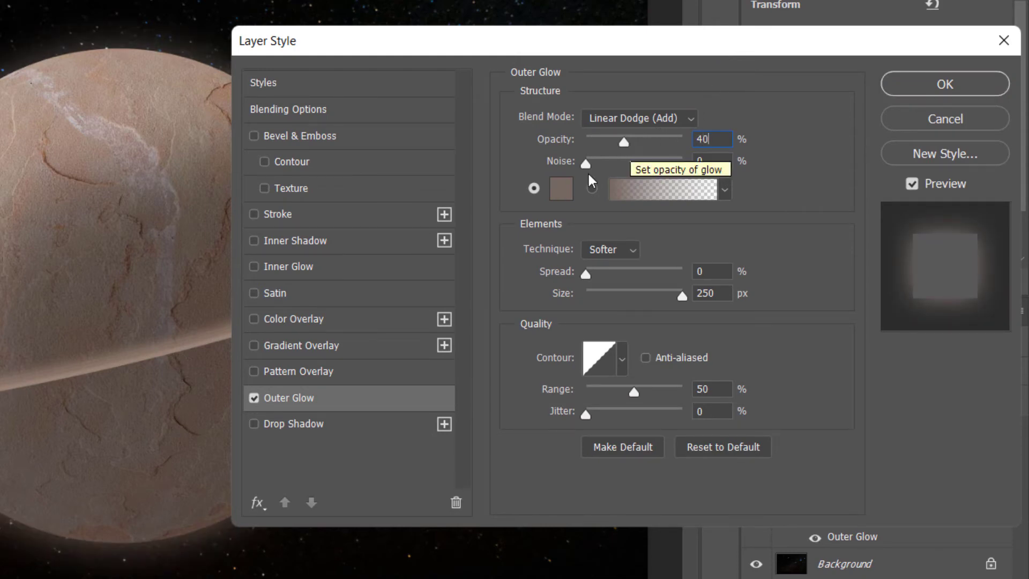
left_click_drag(718, 270, 688, 294)
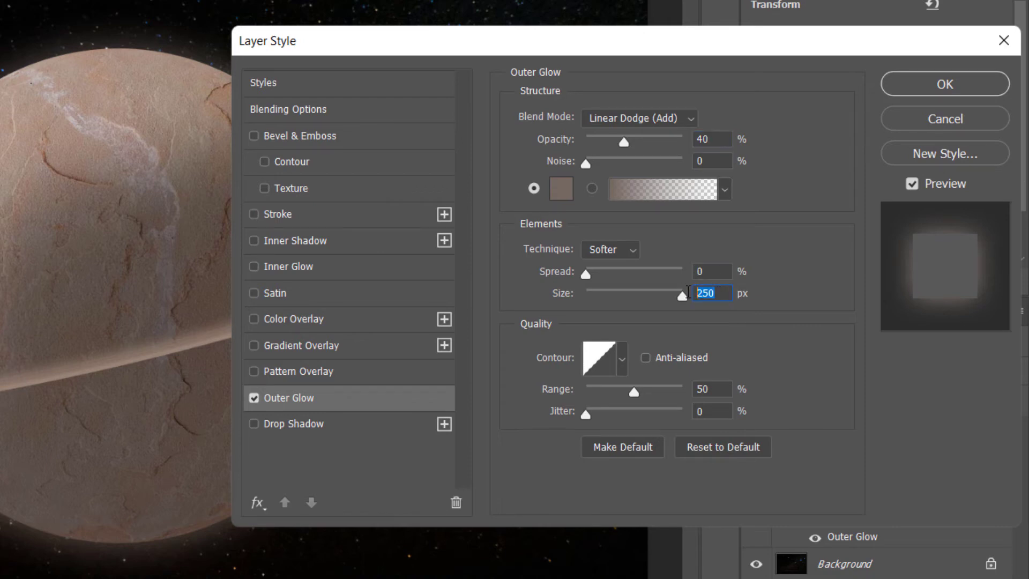
left_click(678, 120)
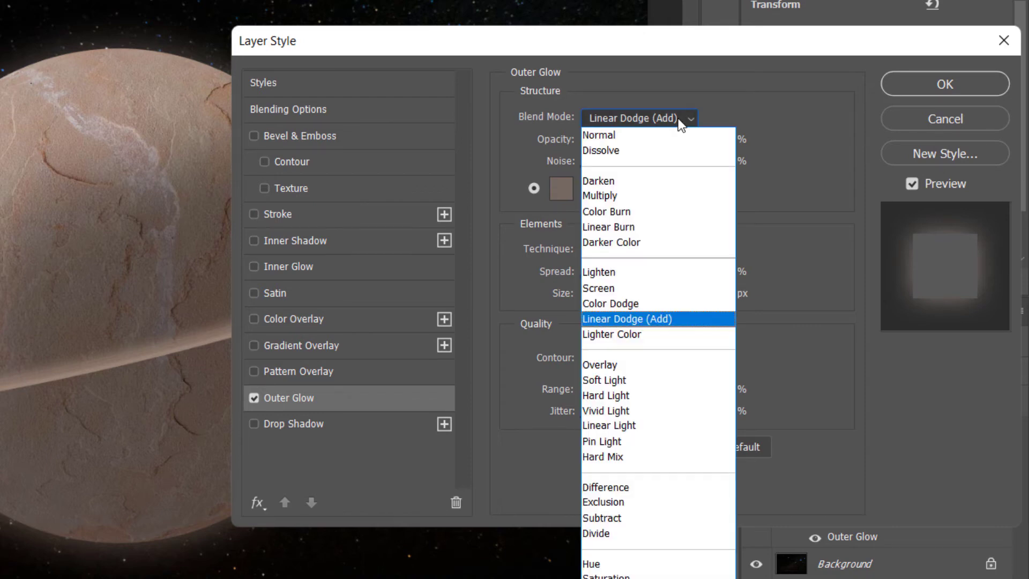
left_click(624, 288)
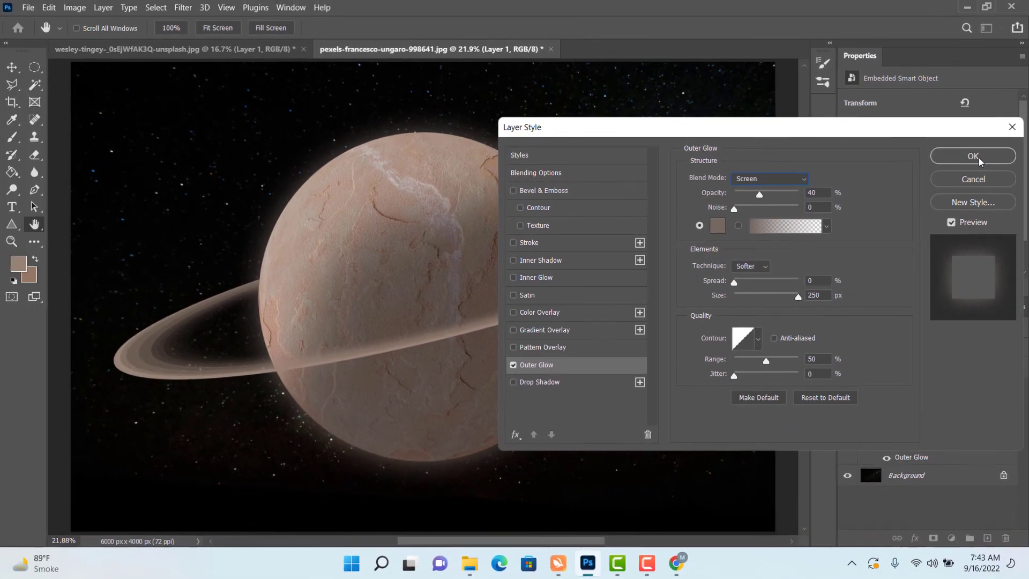
left_click(932, 115)
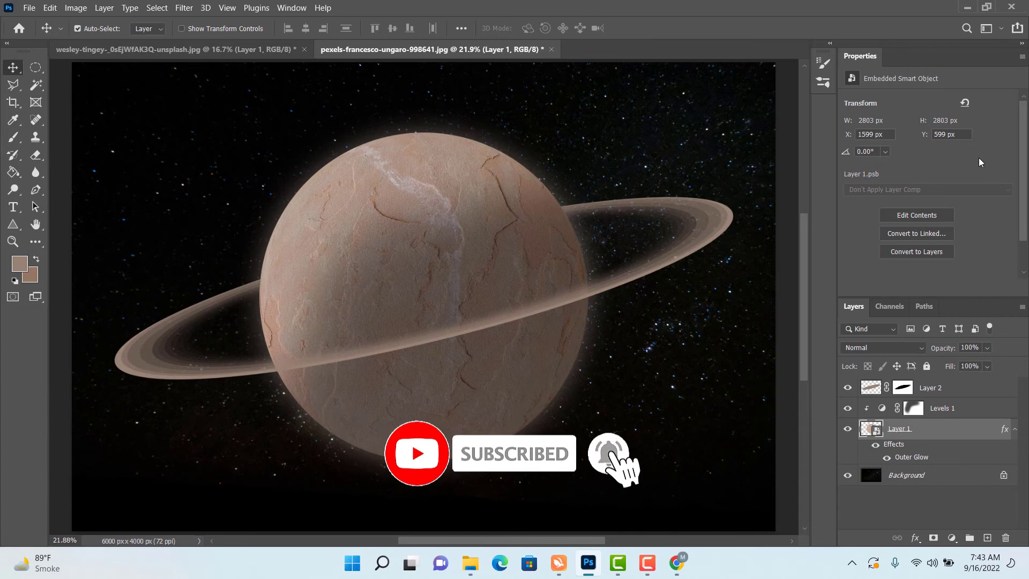
Apply an Outer Glow to the ring on Layer 2 with Screen mode, 40% opacity and 250 px size.
left_click(954, 393)
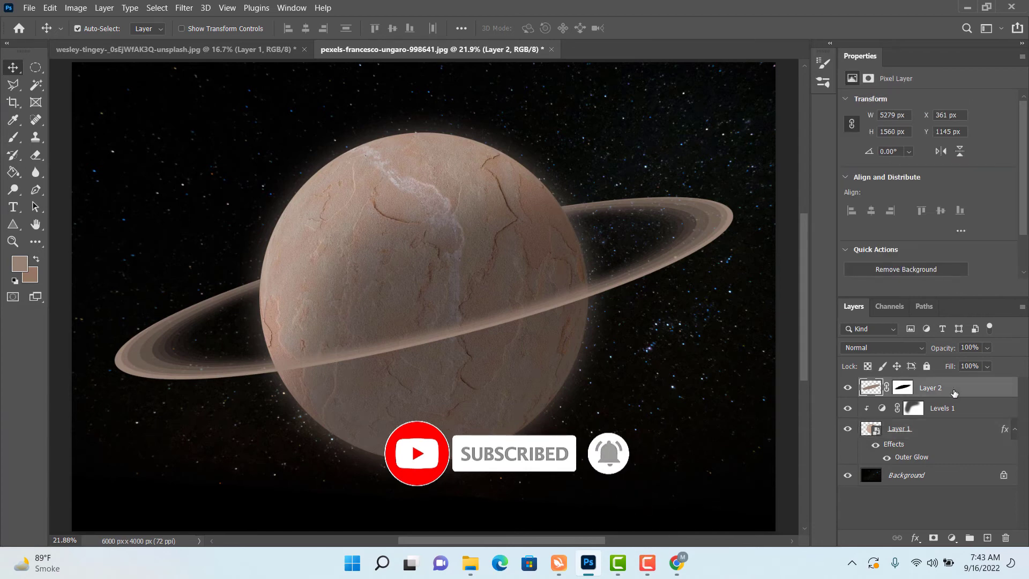
double_click(1013, 391)
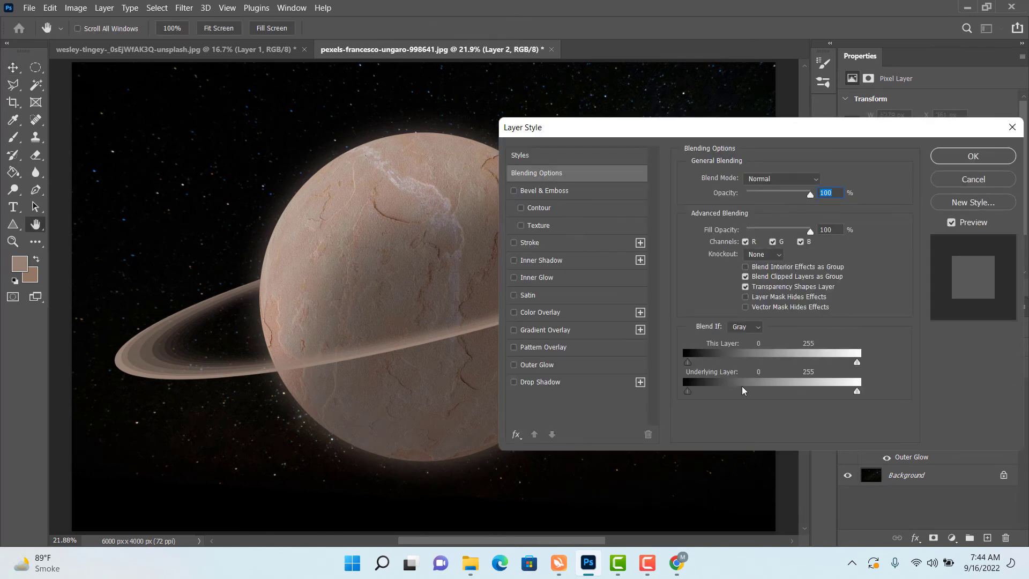
left_click(551, 365)
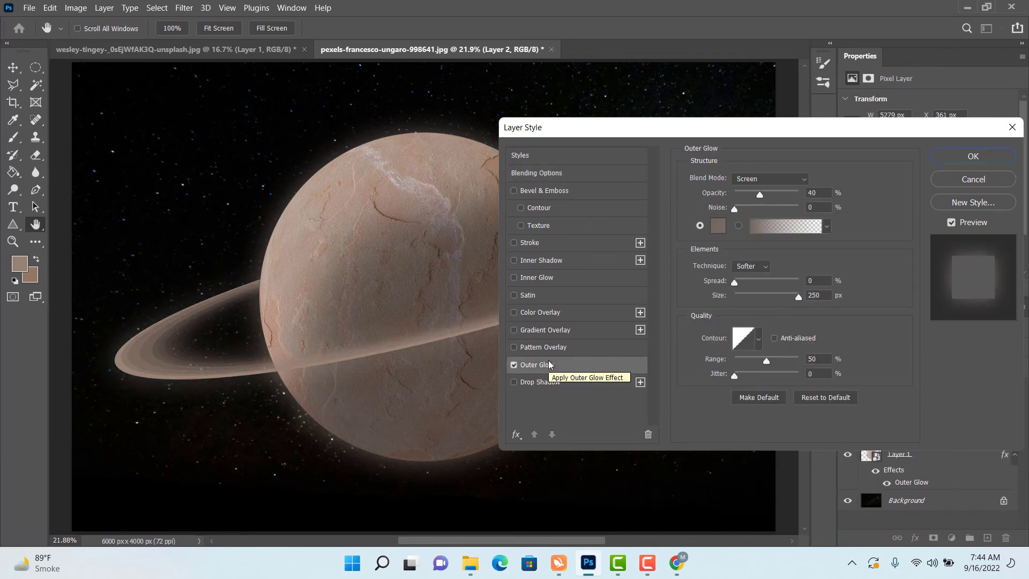
left_click(987, 162)
left_click(12, 68)
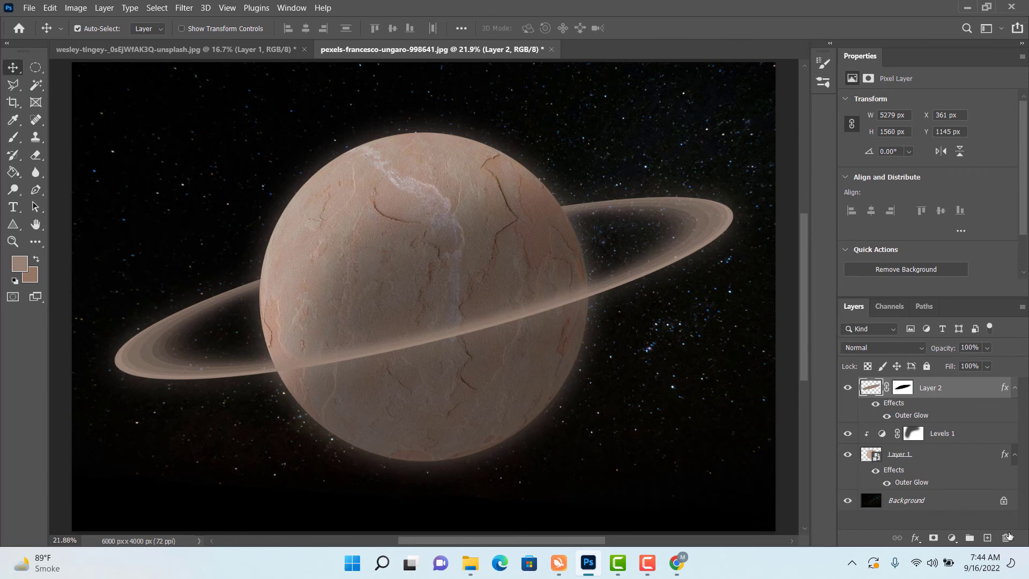
Create a new layer above Layer 2 and fill it with black.
left_click(987, 538)
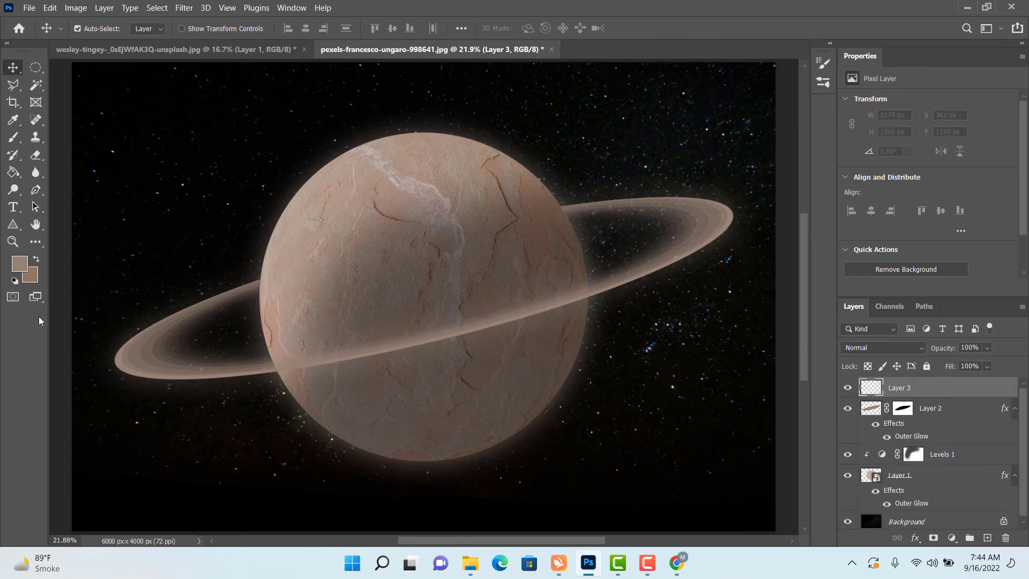
left_click(15, 281)
left_click(19, 263)
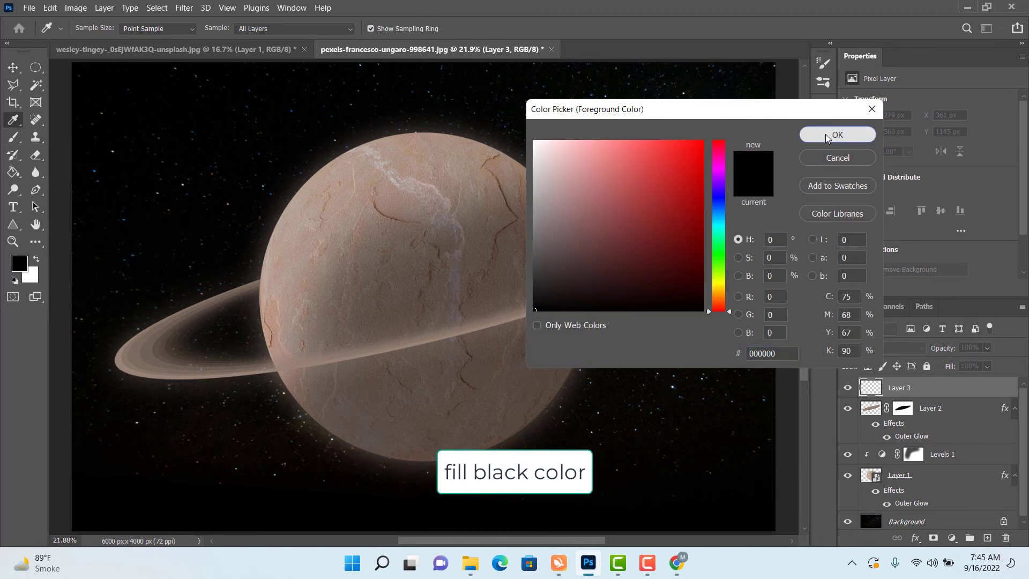
left_click(825, 134)
key("v")
key("alt+BackSpace")
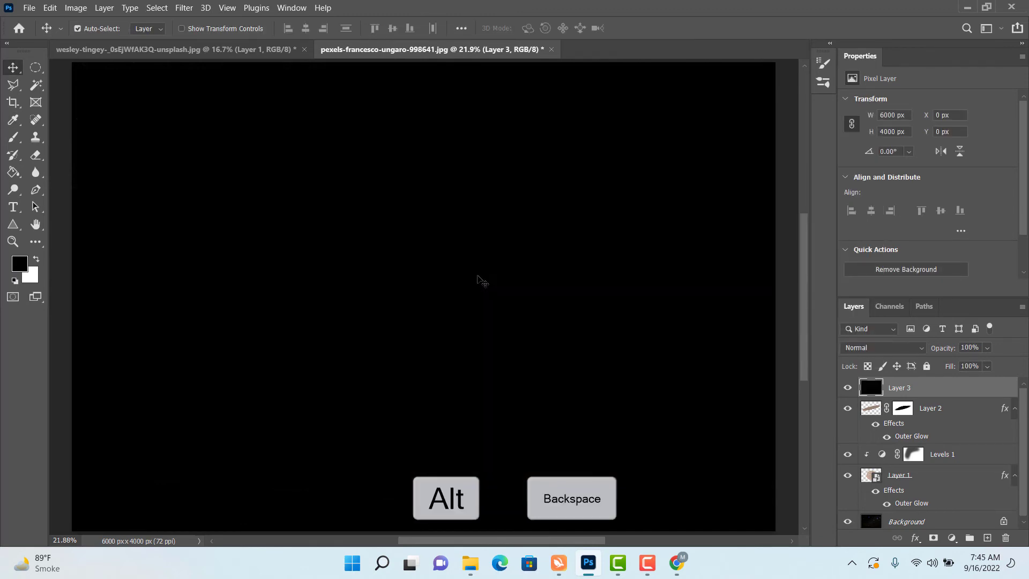
Render a Lens Flare on the black layer with 80% brightness and the 50-300mm Zoom lens type.
left_click(183, 8)
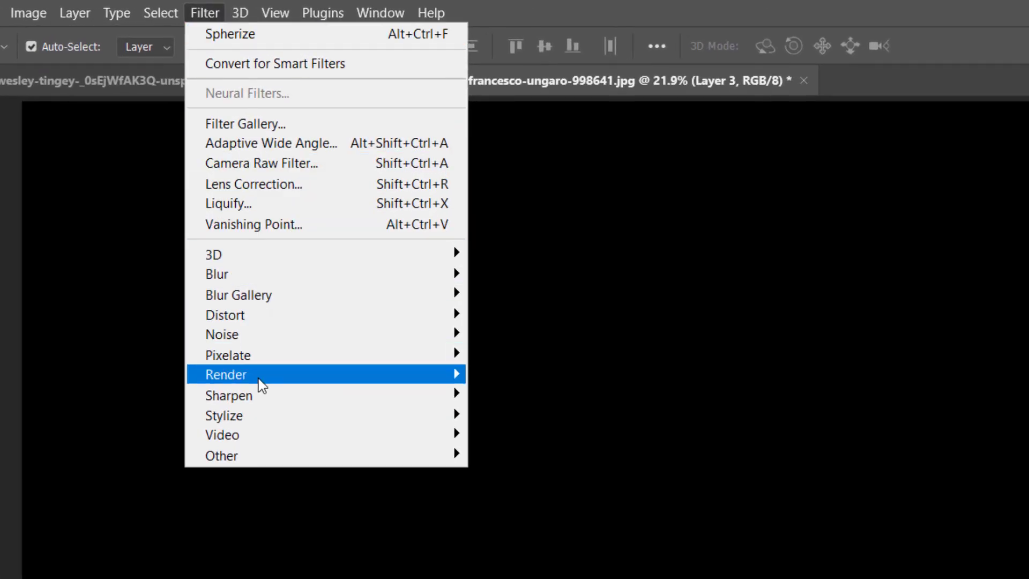
mouse_move(261, 385)
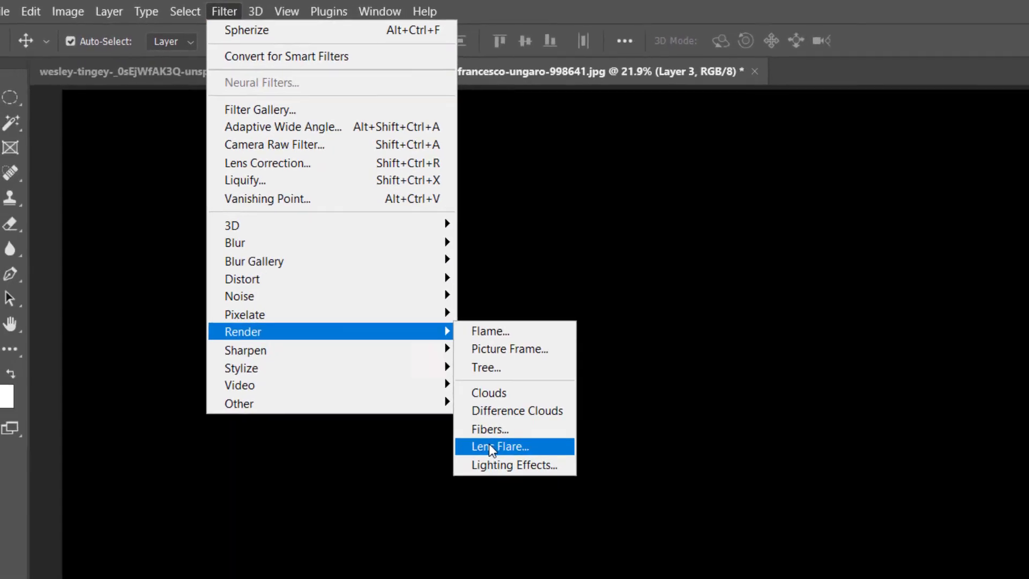
left_click(516, 504)
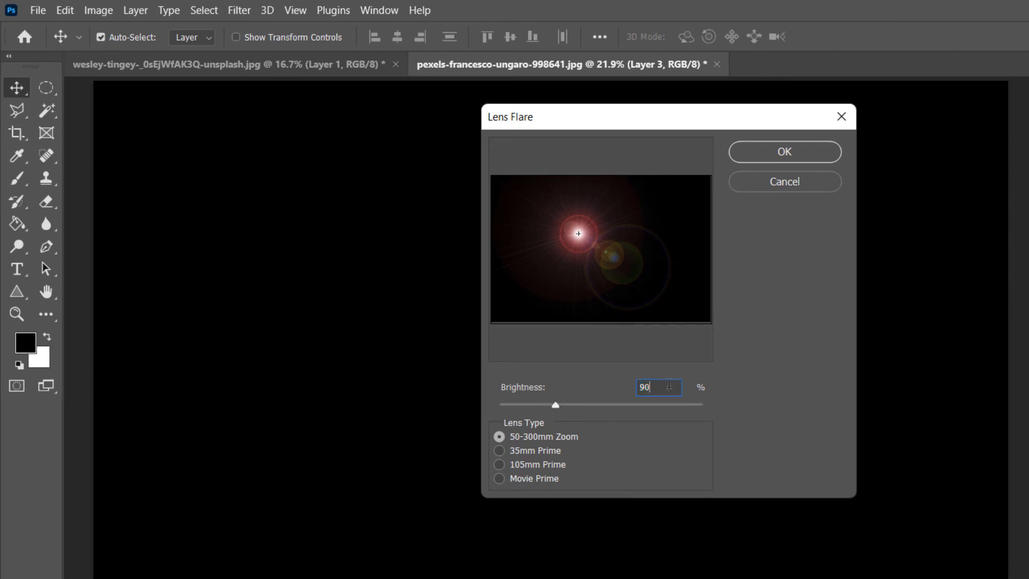
type("80")
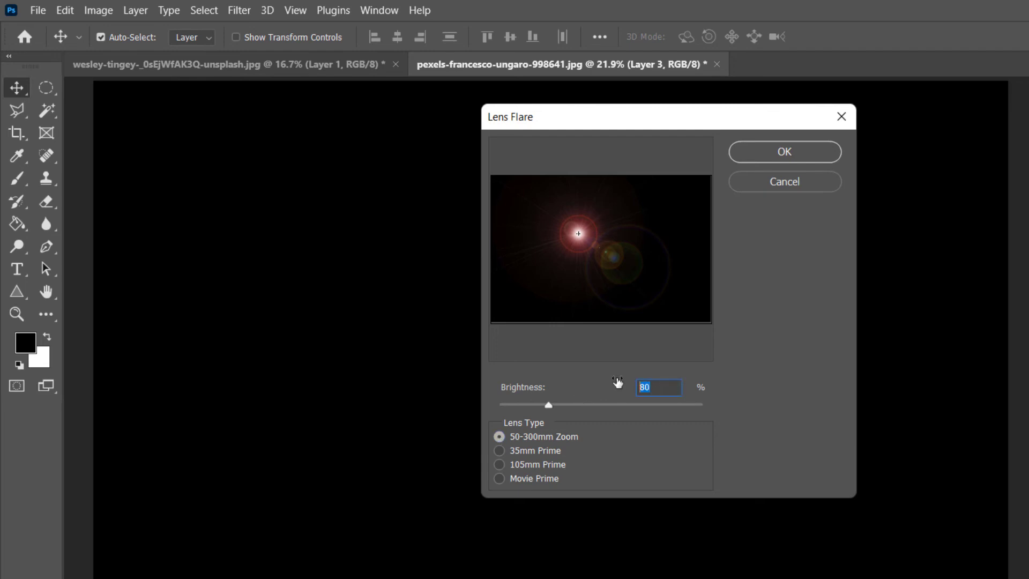
left_click(782, 155)
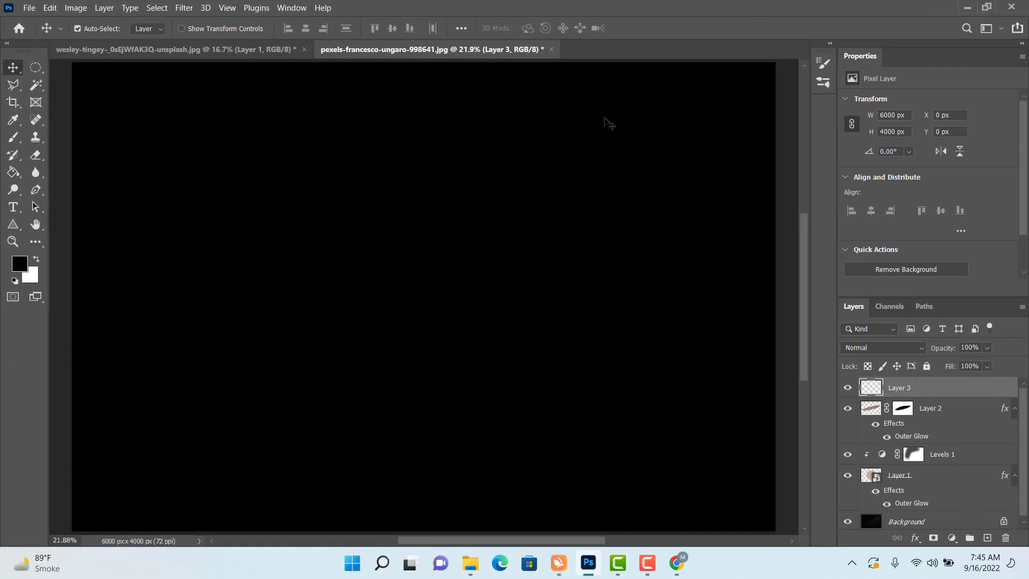
Set Layer 3's blend mode to Screen and move the flare to the planet's upper-left edge, with layer opacity at 100%.
left_click(893, 347)
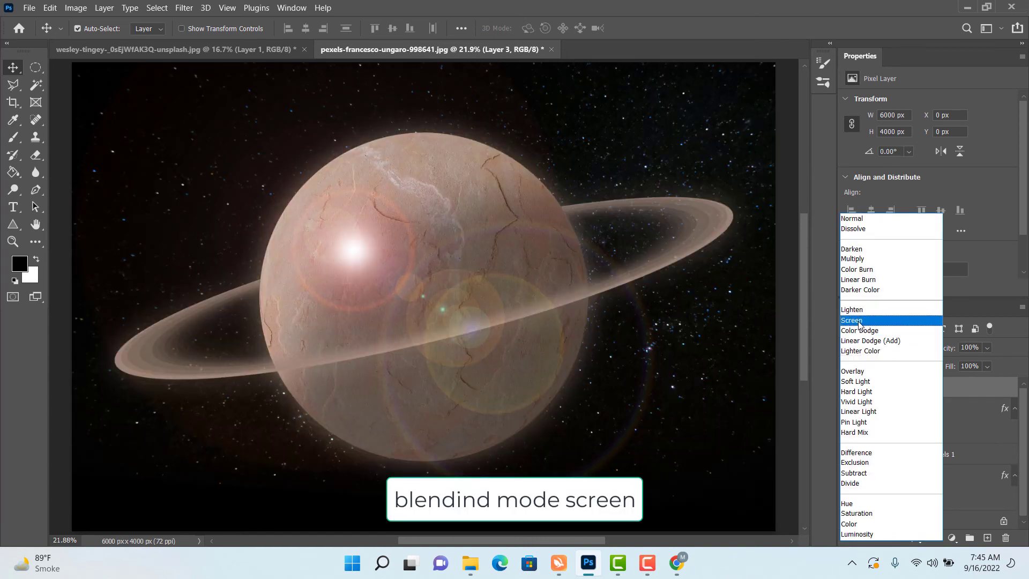
left_click(859, 320)
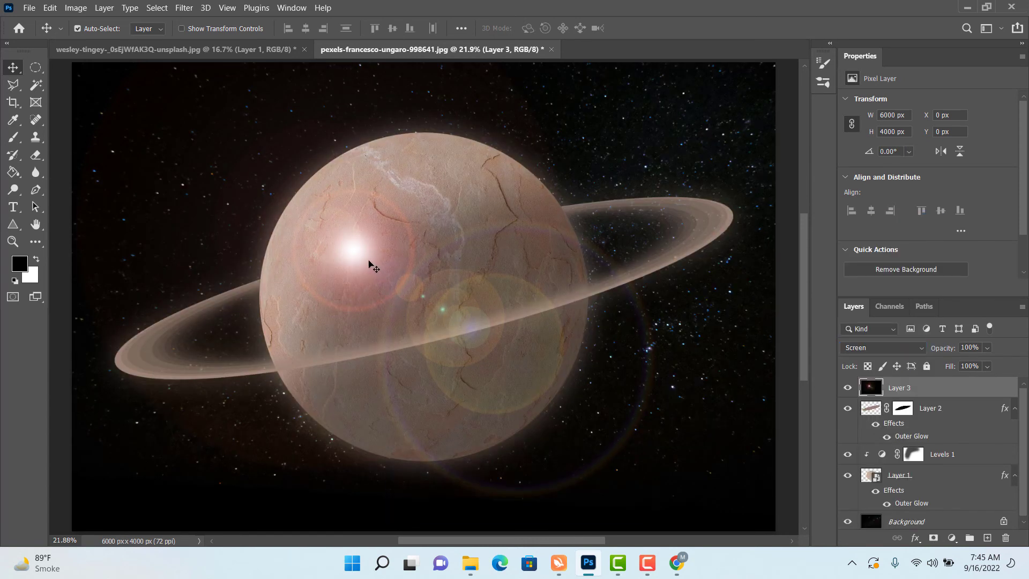
left_click_drag(370, 263, 298, 230)
mouse_move(950, 348)
left_mouse_down()
mouse_move(923, 349)
mouse_move(937, 349)
left_mouse_up()
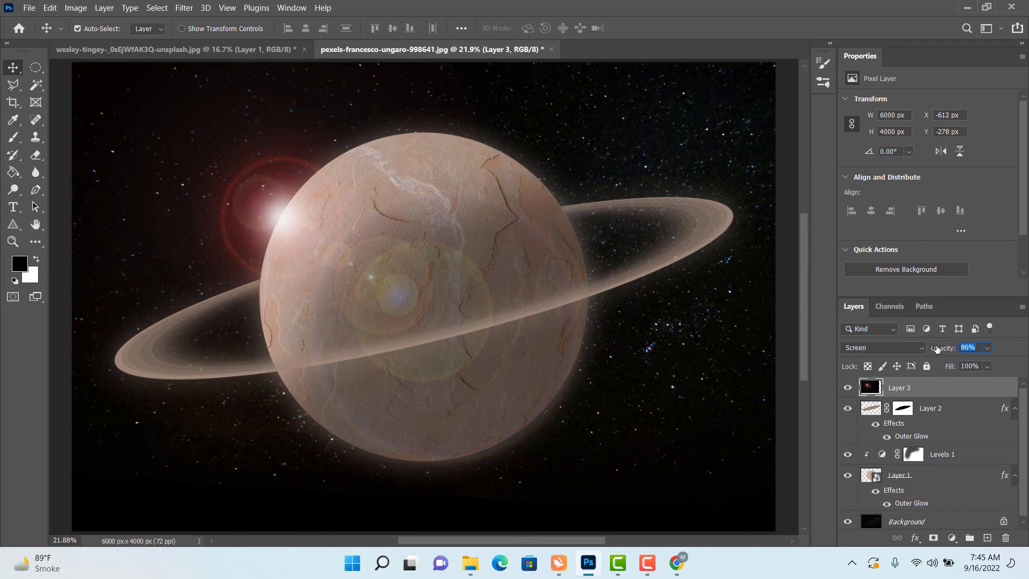
left_click_drag(937, 349, 983, 349)
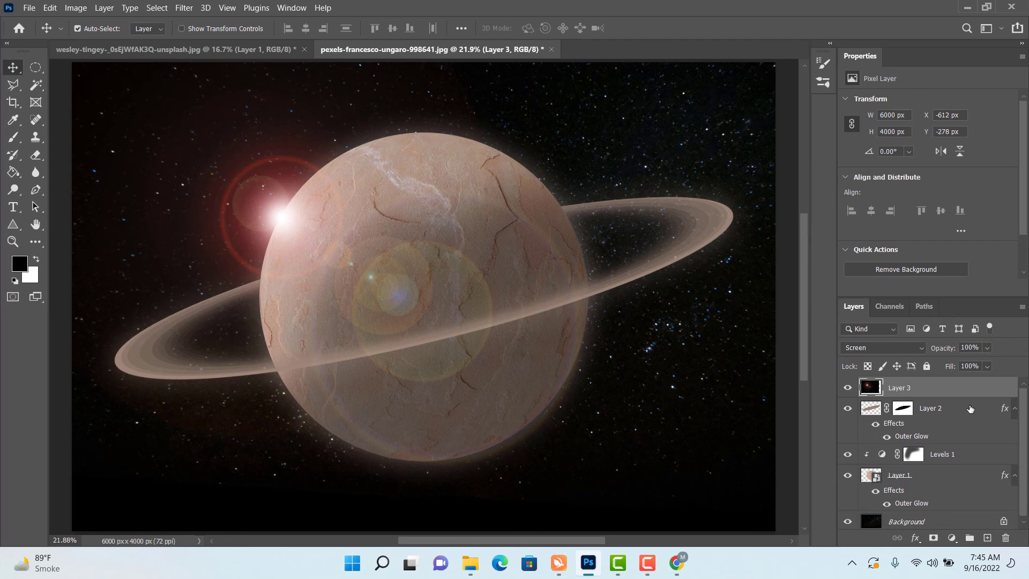
Add a Color Lookup adjustment layer above Layer 3 using the Crisp_Warm.look 3D LUT.
key("ctrl+minus")
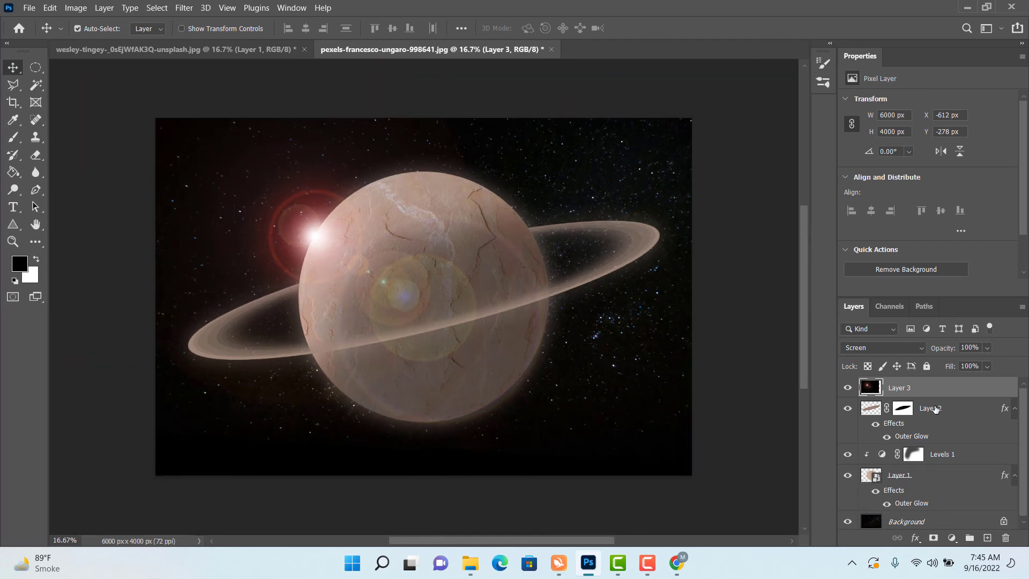
right_click(11, 65)
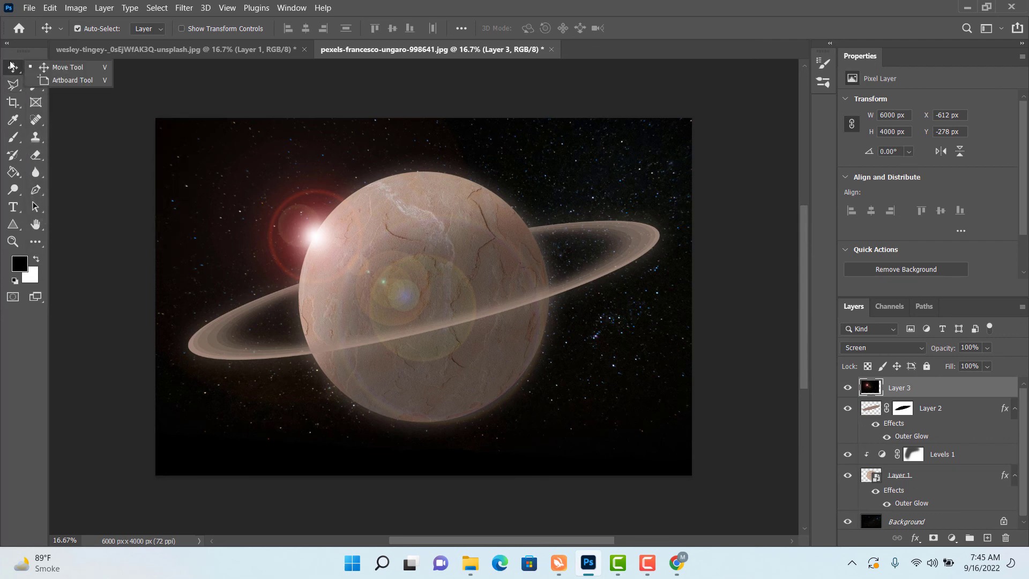
left_click(75, 70)
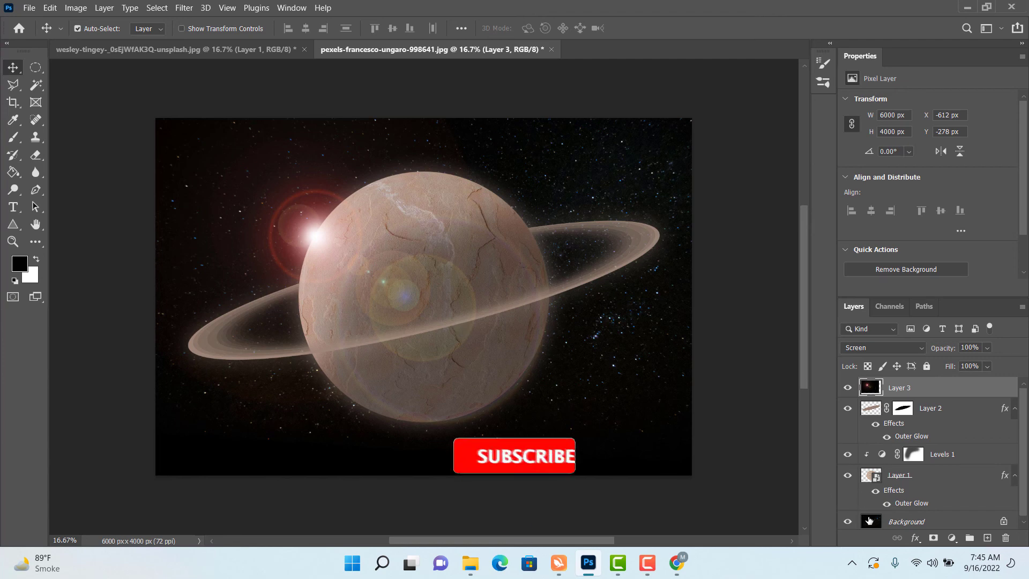
left_click(952, 537)
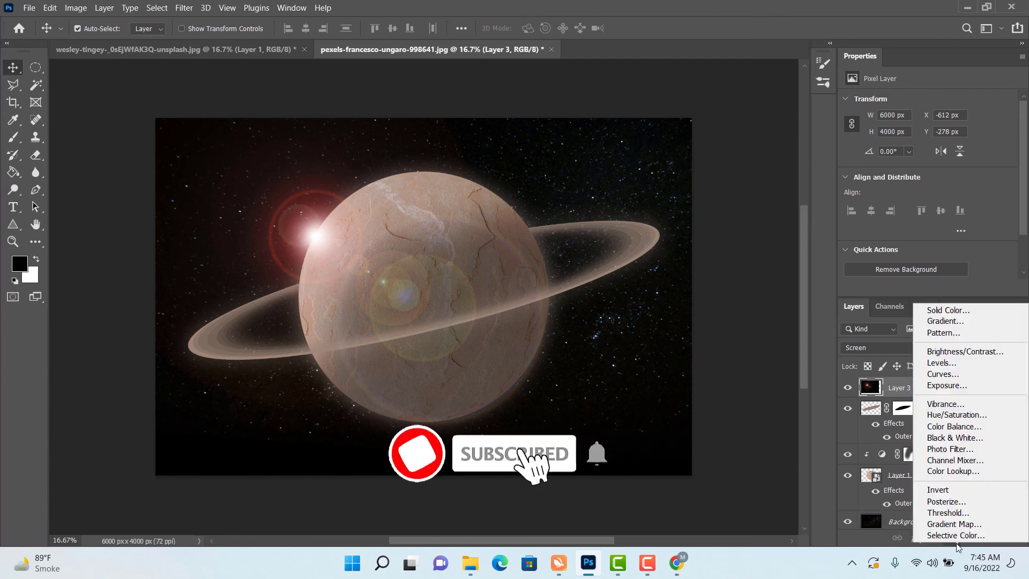
left_click(953, 471)
left_click(944, 101)
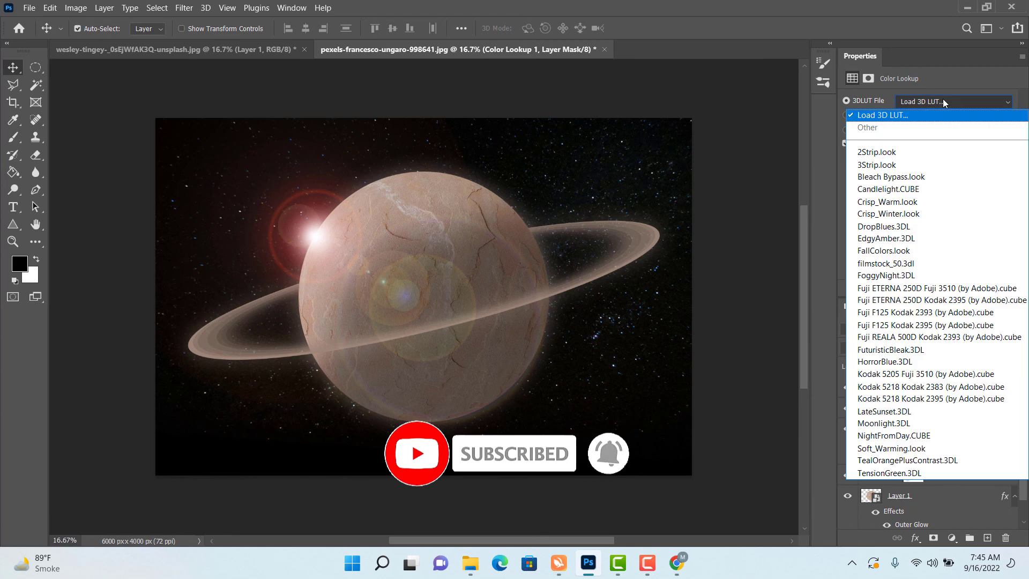
left_click(904, 202)
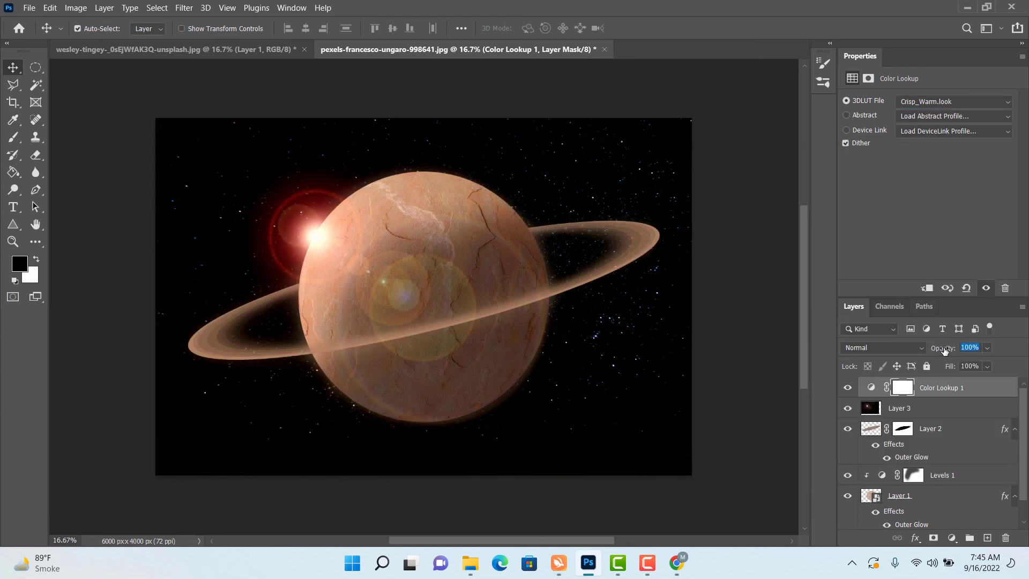
Set the Color Lookup adjustment layer's opacity to 40%.
left_click_drag(943, 348, 907, 357)
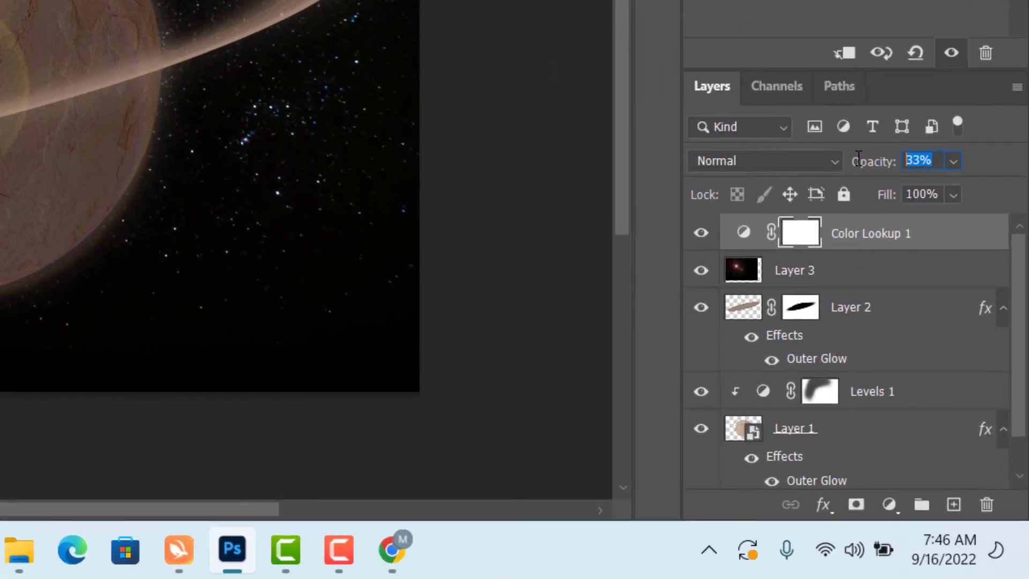
type("40")
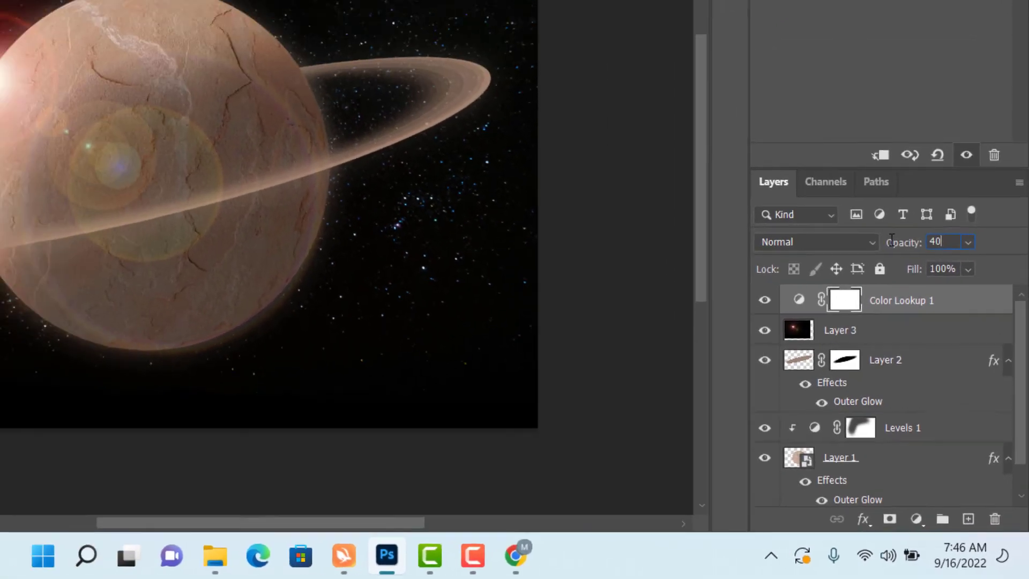
key("Return")
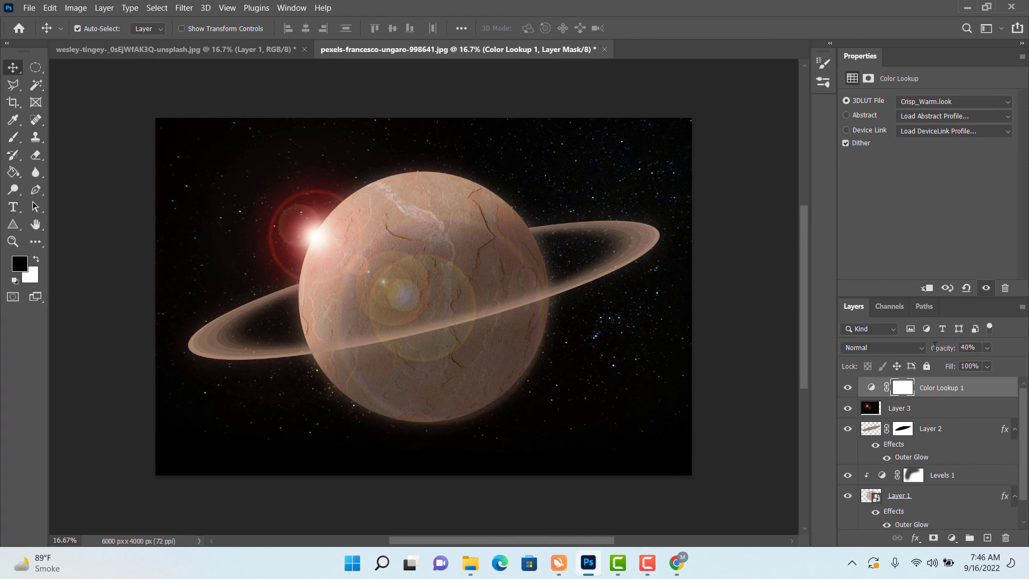